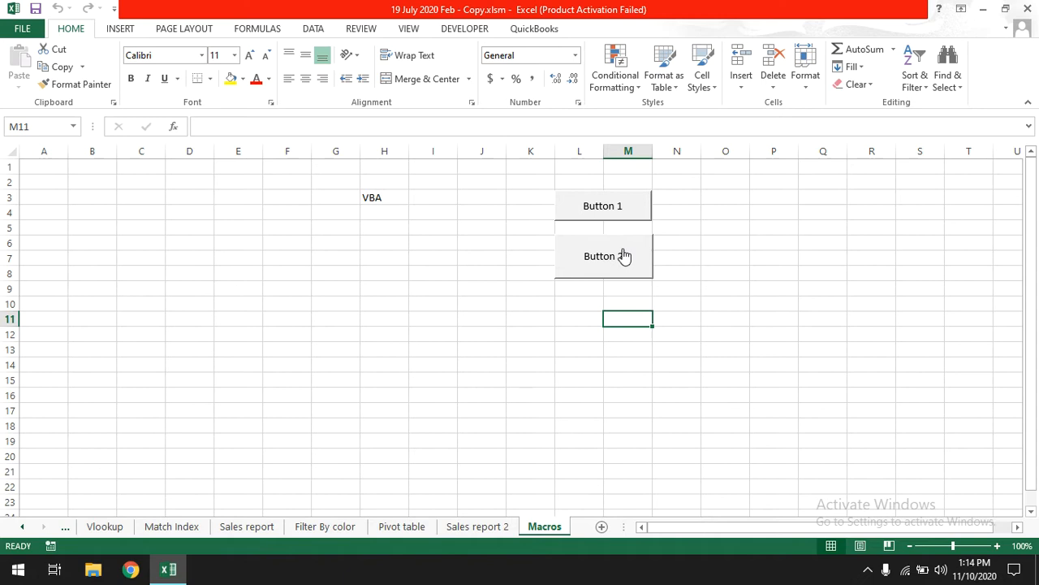
Toggle the formula bar, gridlines and headings with the Macros sheet's two buttons, ending with them hidden by Button 1.
left_click(611, 205)
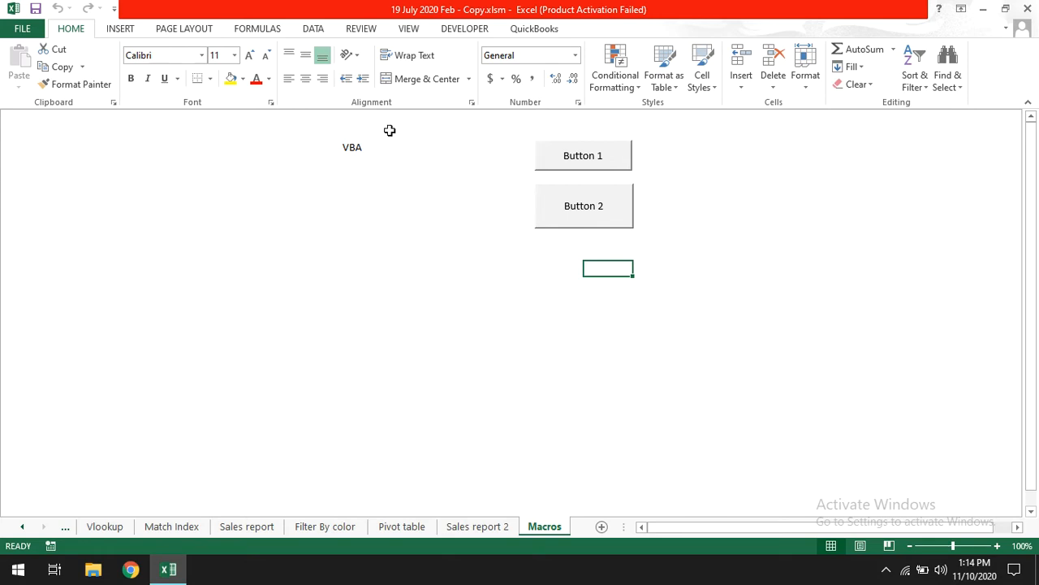
left_click(594, 226)
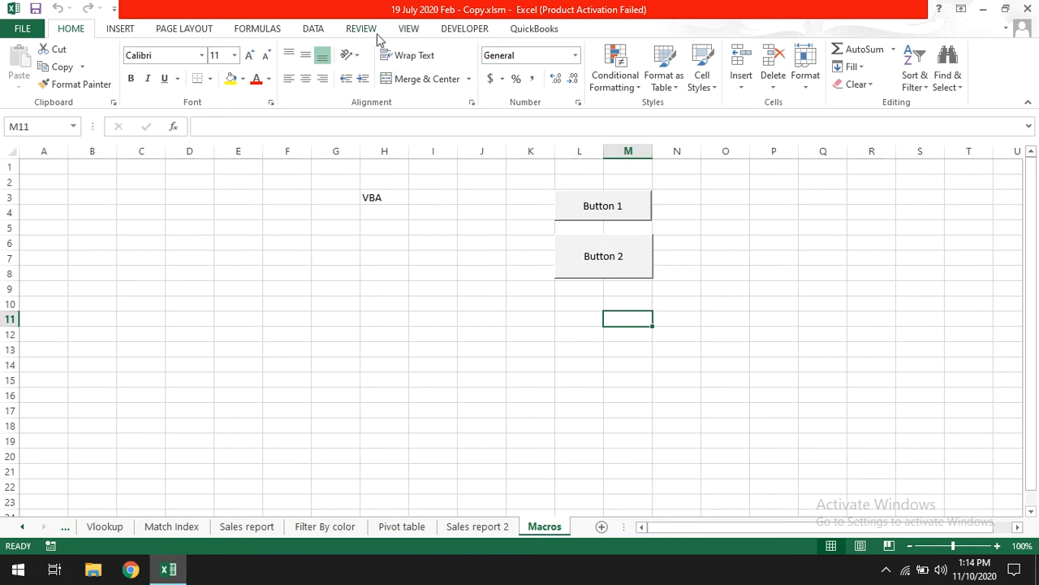
left_click(404, 31)
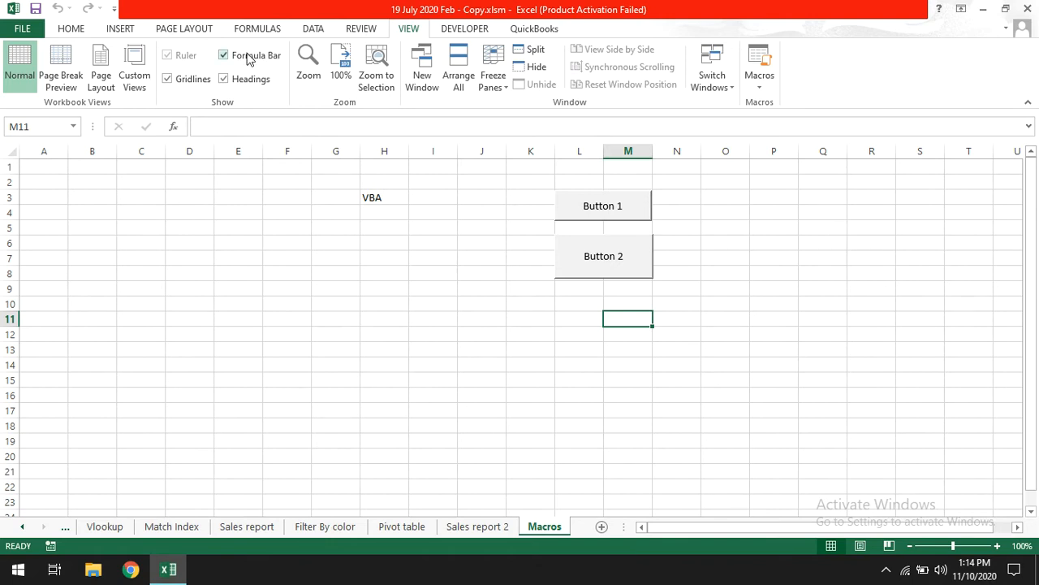
left_click(592, 208)
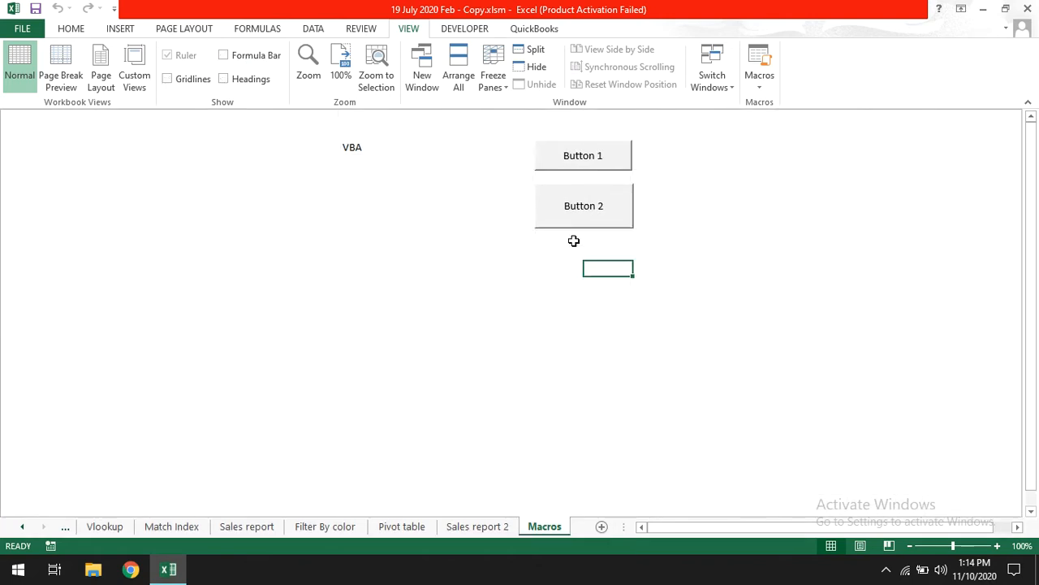
Restore and hide the formula bar and headings again using the macro buttons on the Macros sheet.
left_click(81, 31)
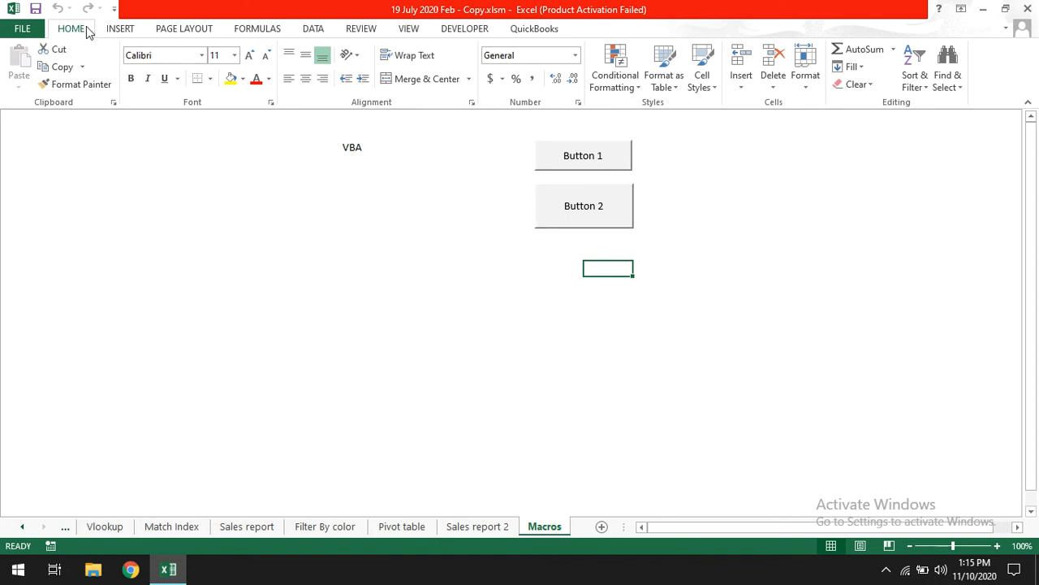
left_click(120, 30)
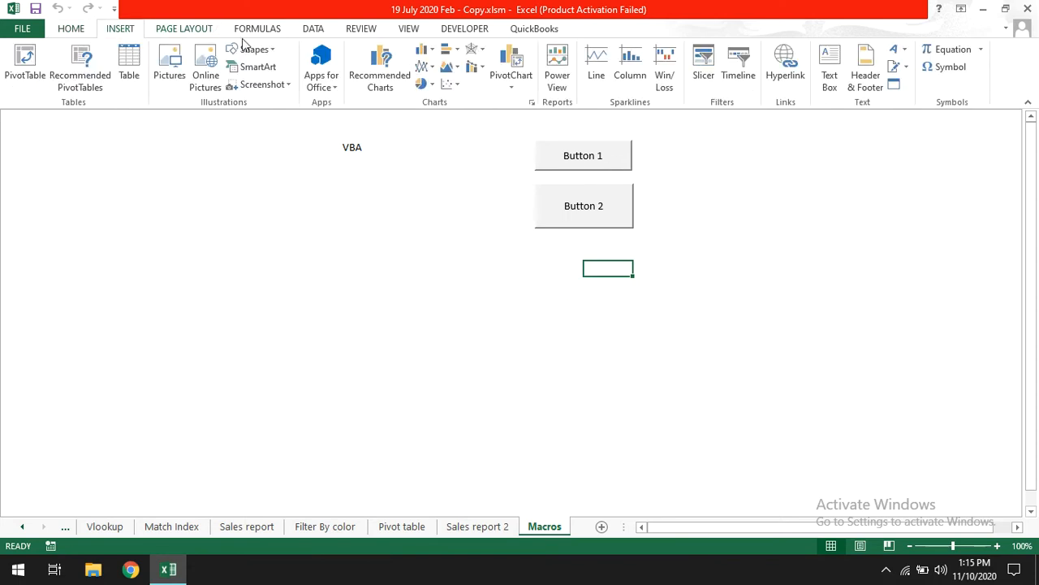
left_click(580, 155)
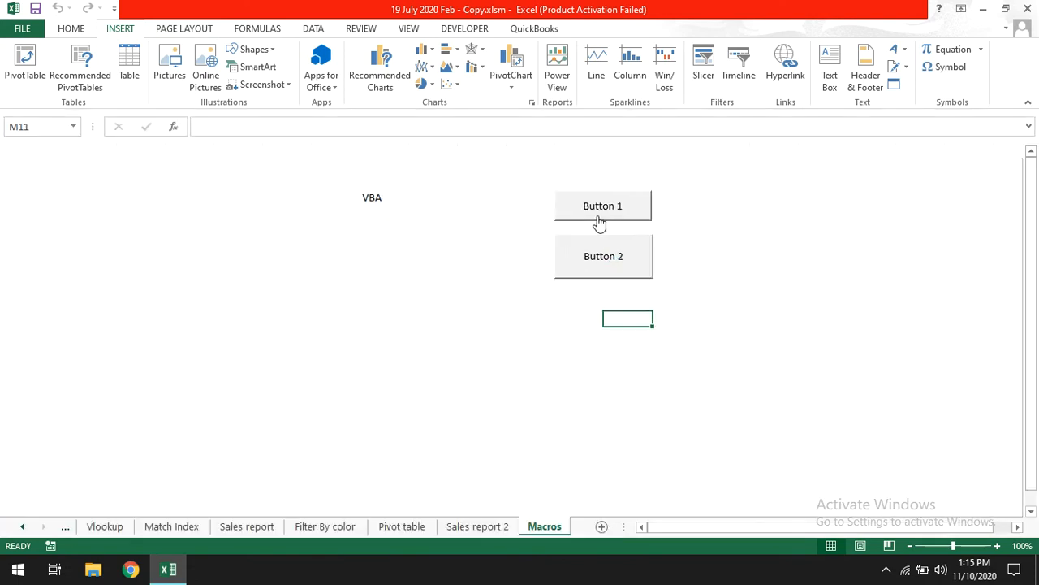
left_click(598, 252)
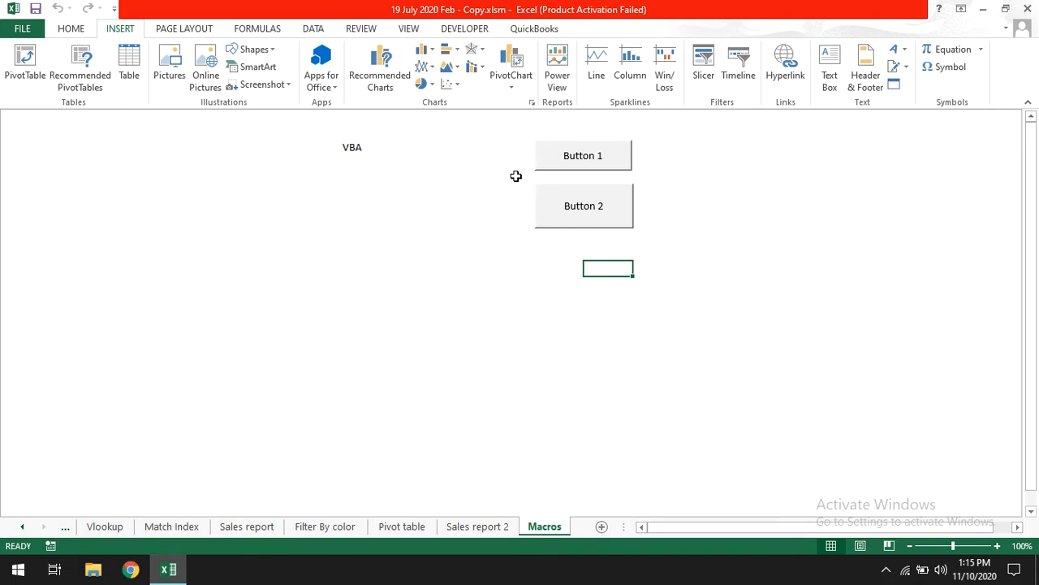
Copy the complete ID, Names, Items, Area and Sales table from the Sales report 2 sheet.
left_click(235, 528)
key("ctrl+Page_Down")
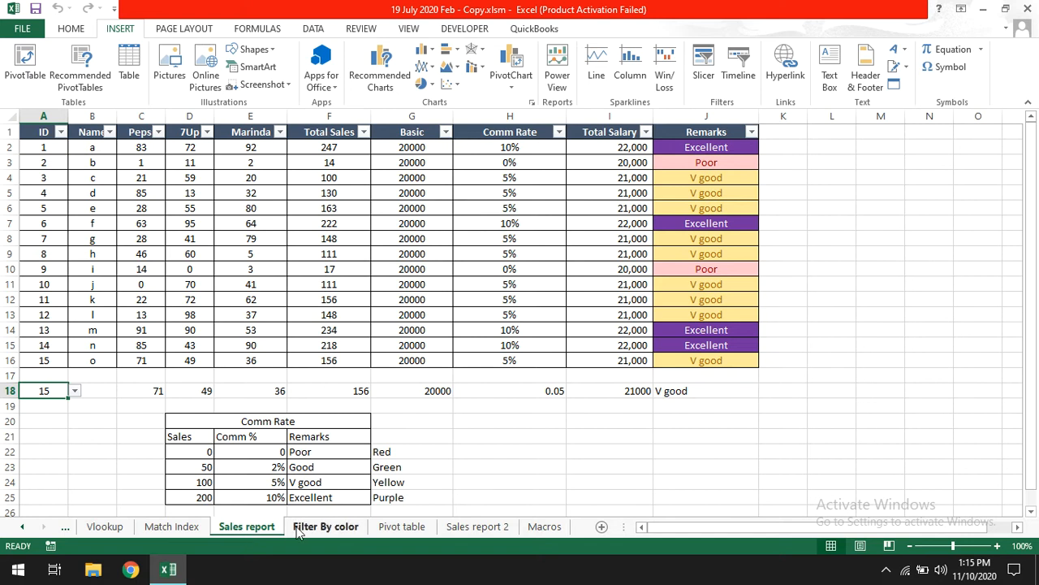
left_click(169, 528)
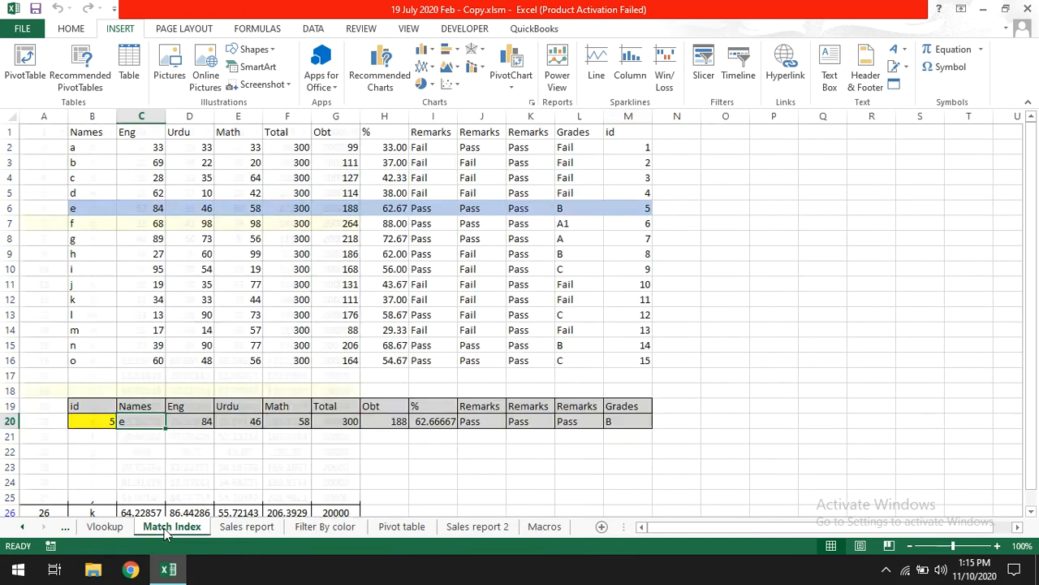
left_click(97, 528)
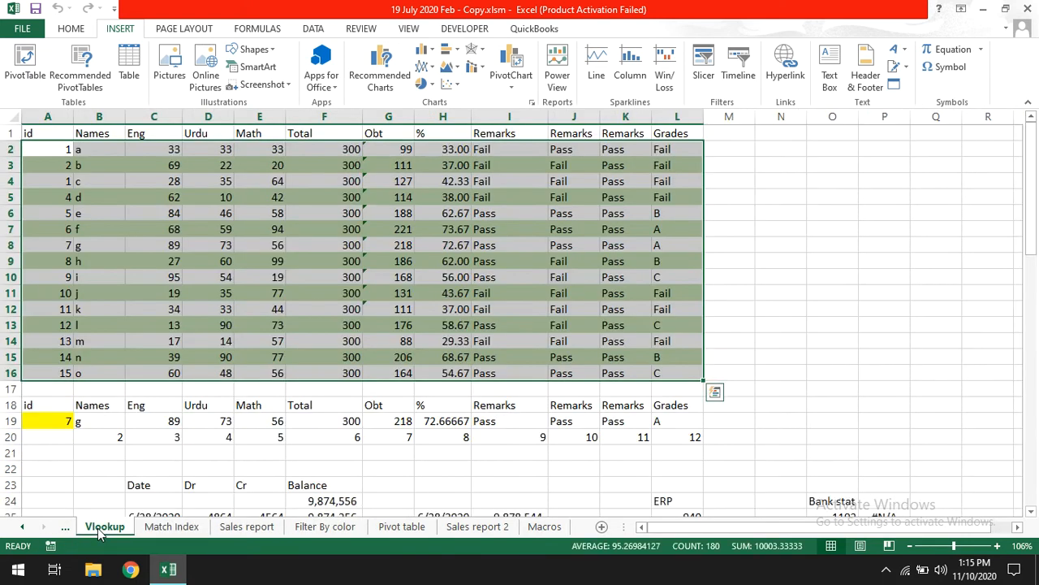
left_click(447, 528)
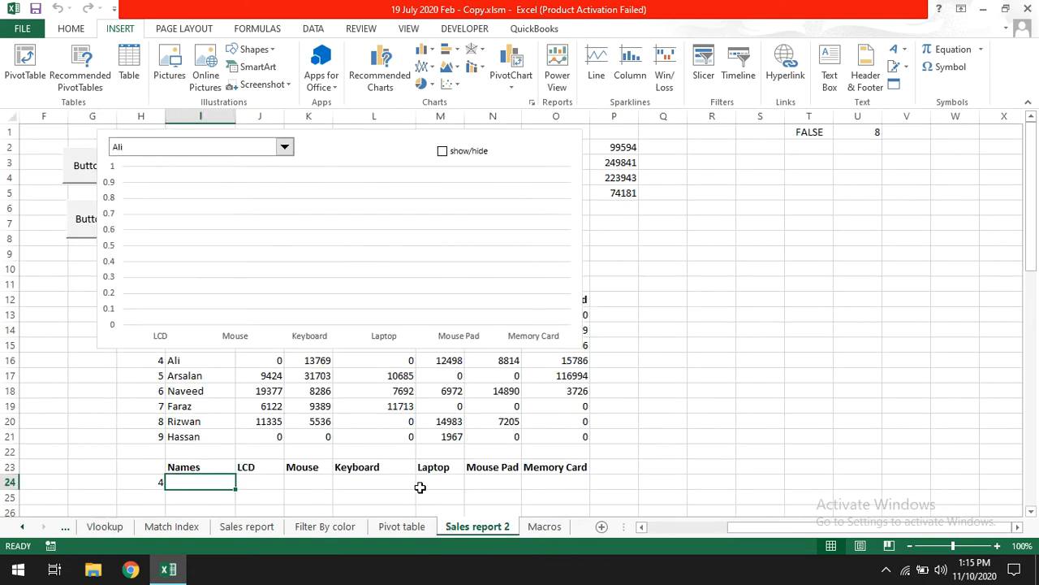
left_click_drag(770, 524, 662, 528)
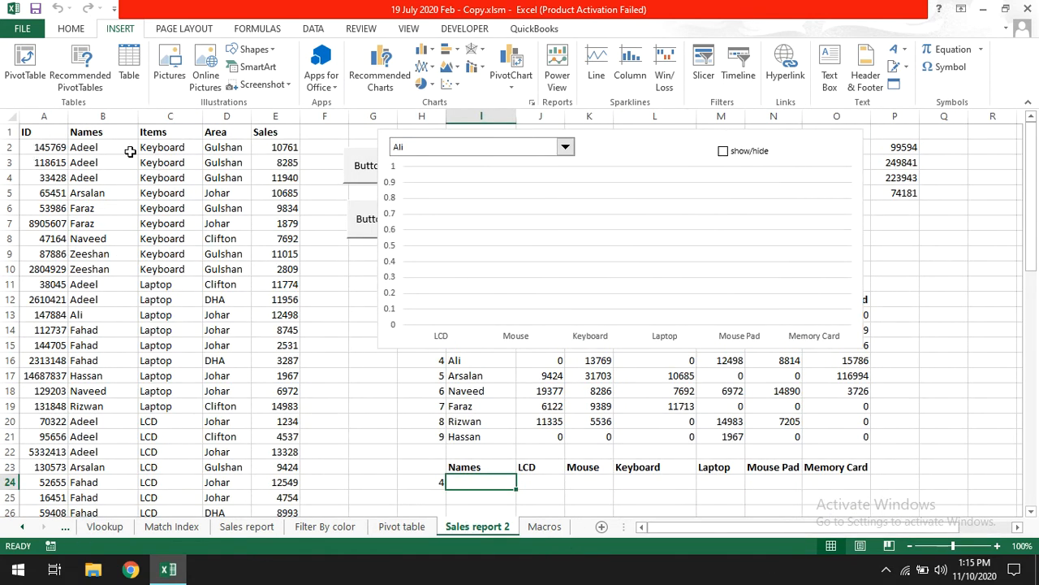
left_click(44, 131)
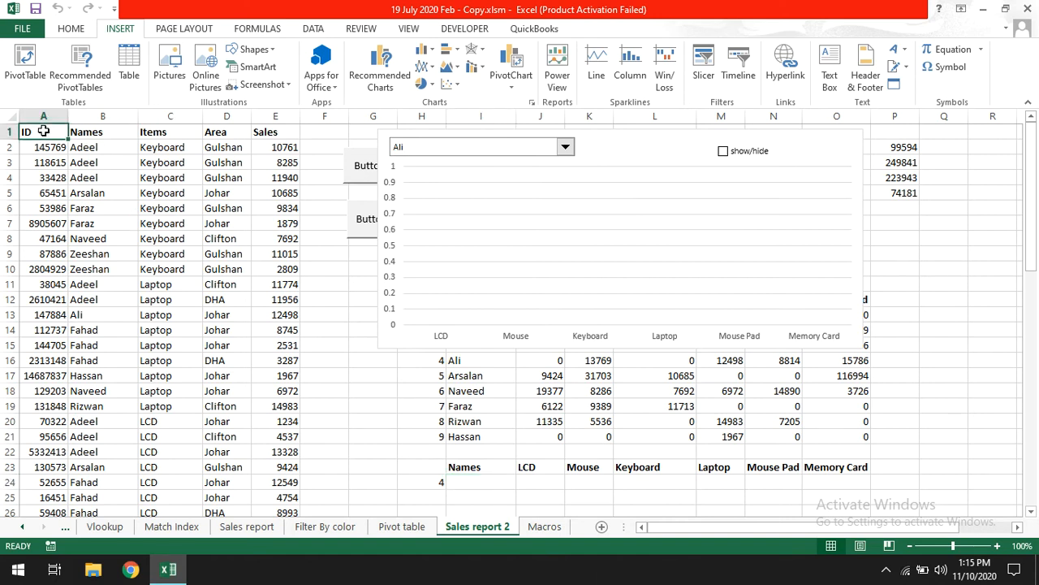
key("ctrl+shift+Right")
key("ctrl+shift+Down")
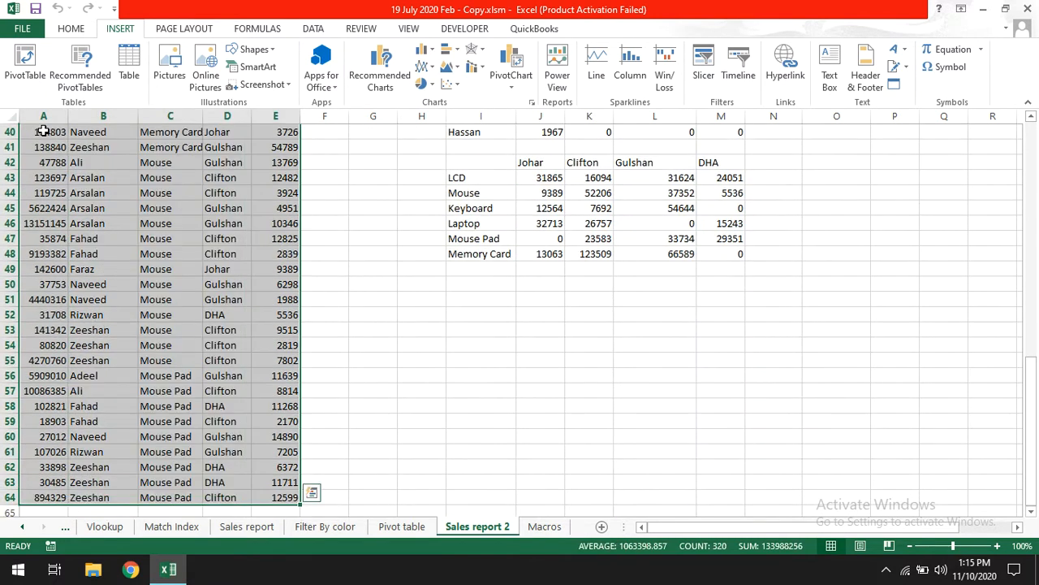
key("ctrl+c")
Paste the copied table at A1 of a new worksheet and widen the ID, Items and Area columns.
left_click(544, 527)
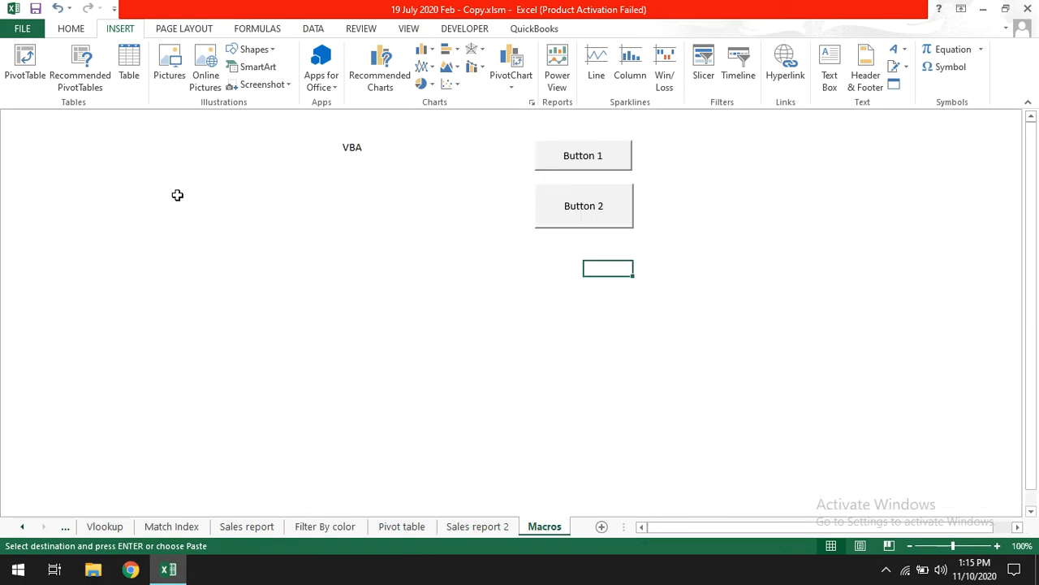
left_click(602, 527)
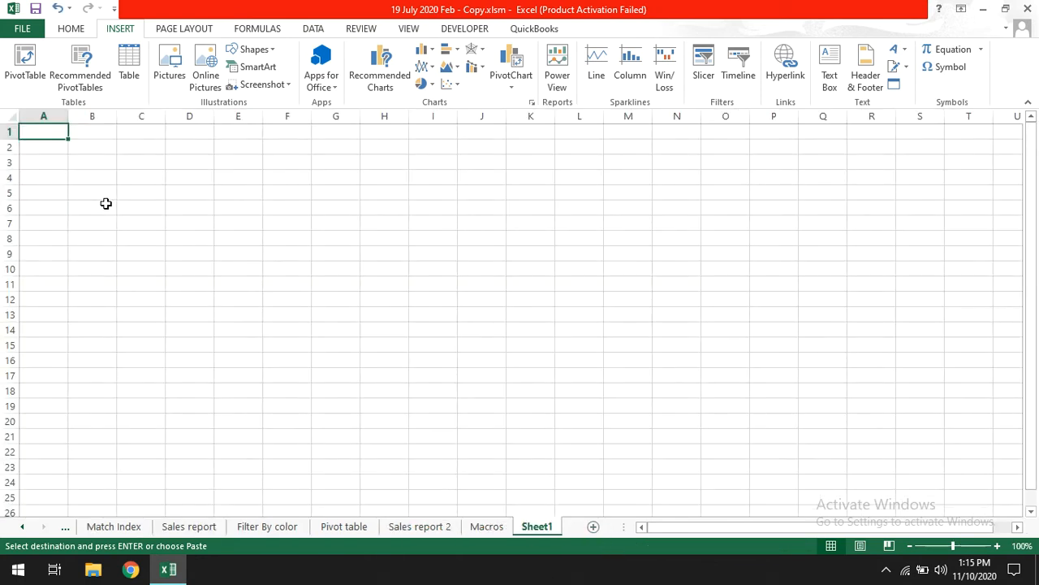
key("ctrl+v")
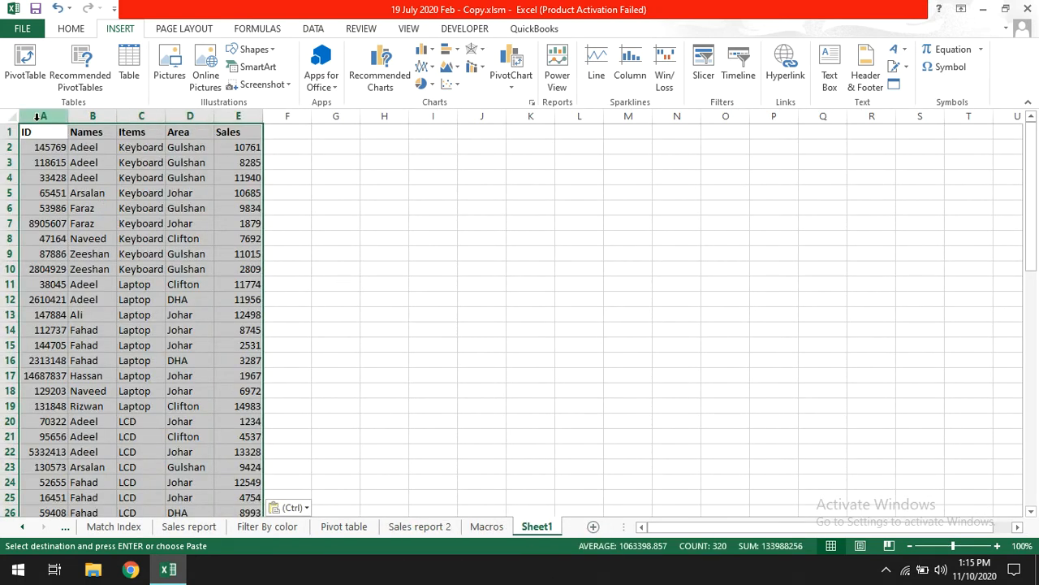
left_click_drag(71, 116, 76, 115)
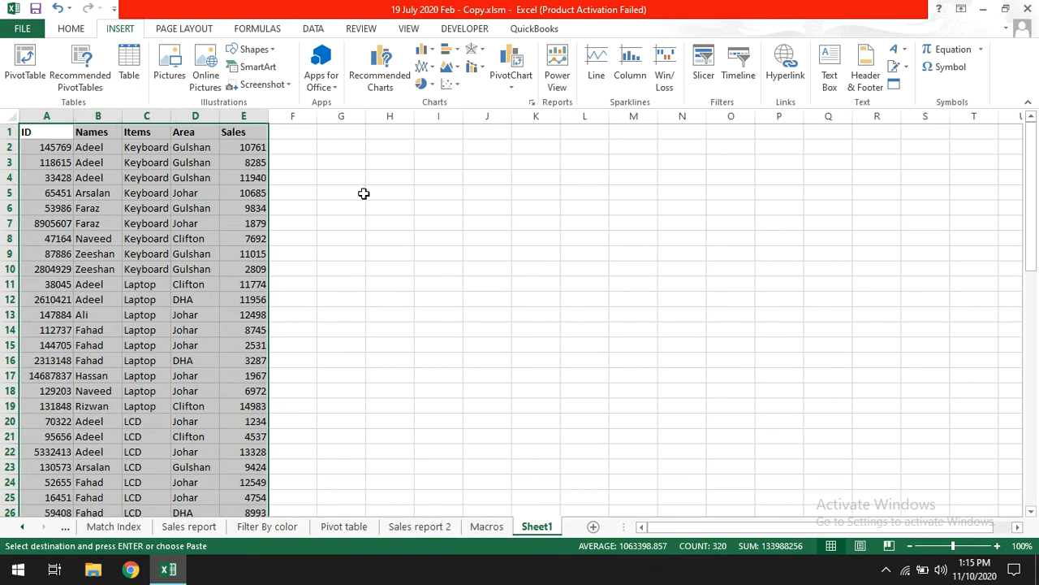
left_click_drag(224, 119, 242, 118)
left_click_drag(173, 117, 152, 256)
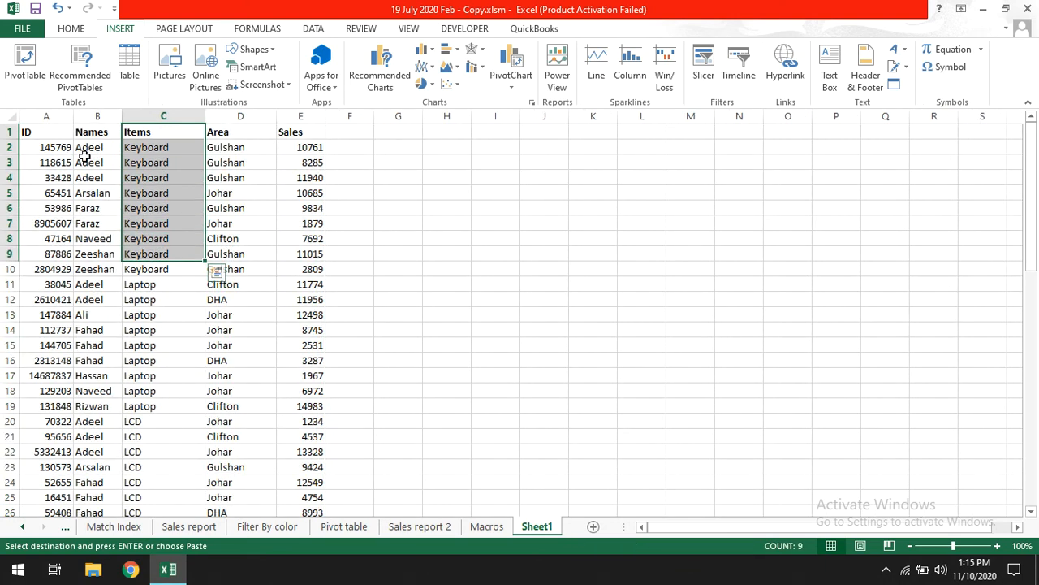
Review the ID, Names, Items, Area and Sales columns of the pasted data.
left_click_drag(49, 129, 47, 208)
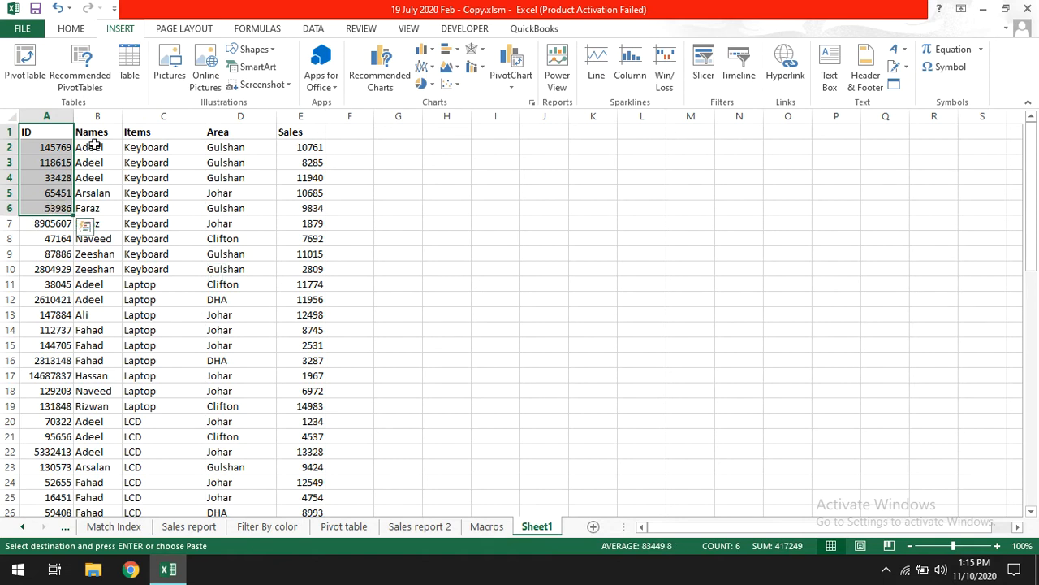
left_click_drag(94, 134, 93, 254)
left_click_drag(136, 143, 140, 255)
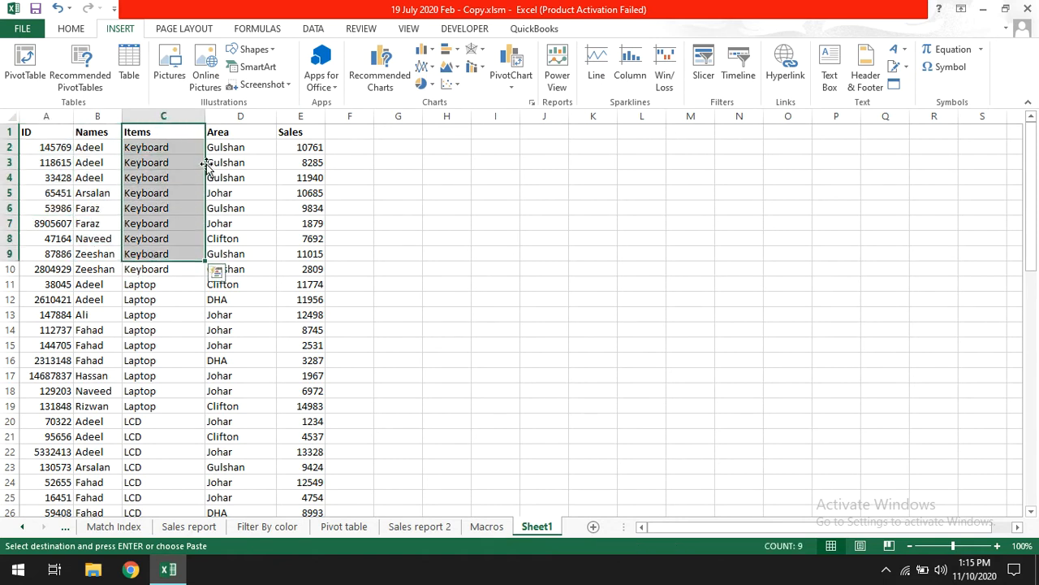
left_click_drag(213, 147, 236, 222)
left_click_drag(297, 144, 301, 271)
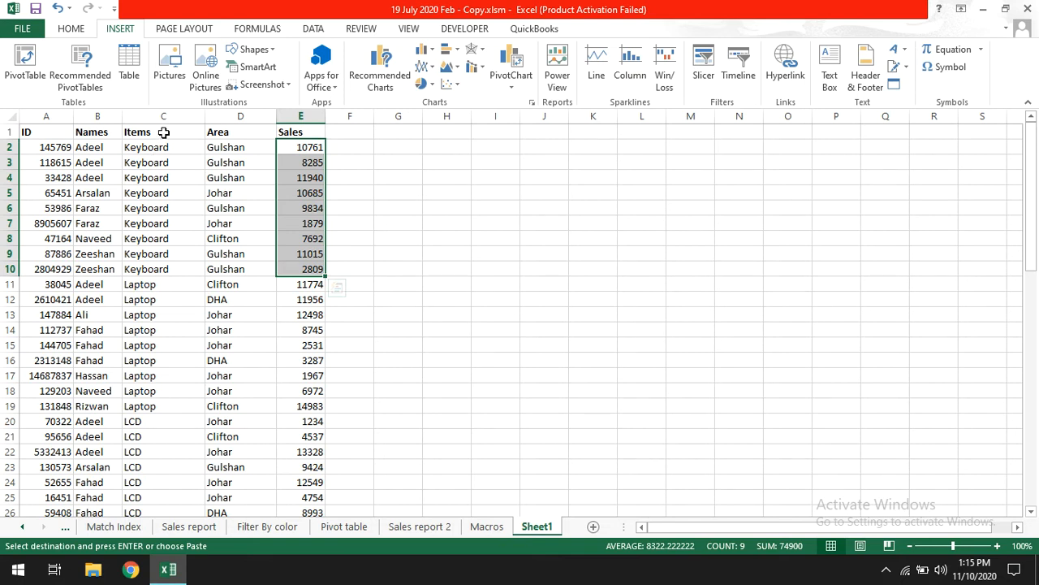
left_click_drag(163, 133, 172, 268)
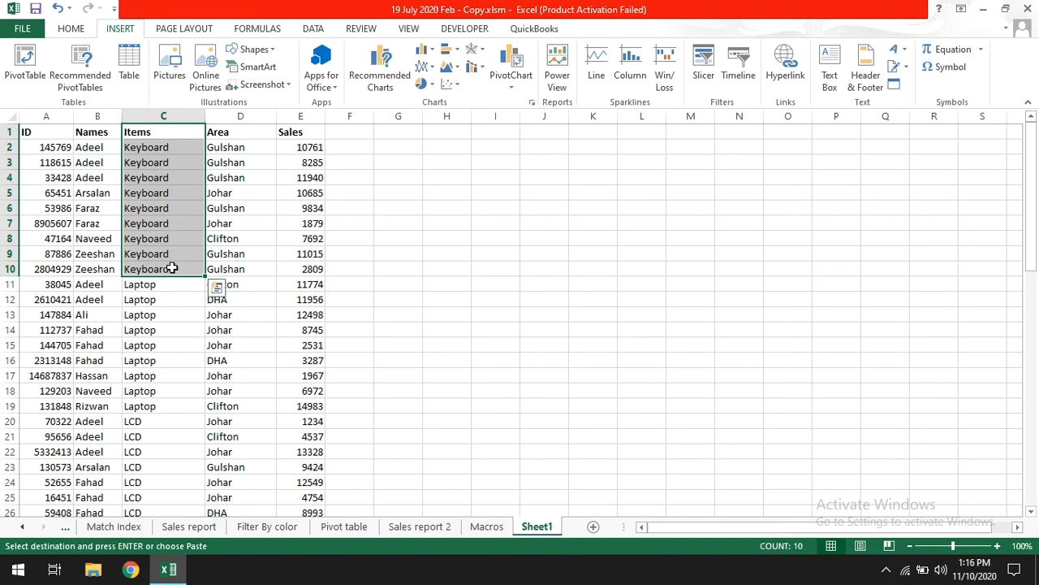
Sort the whole table on Sheet1 by the Names column, on values, from A to Z.
left_click(61, 133)
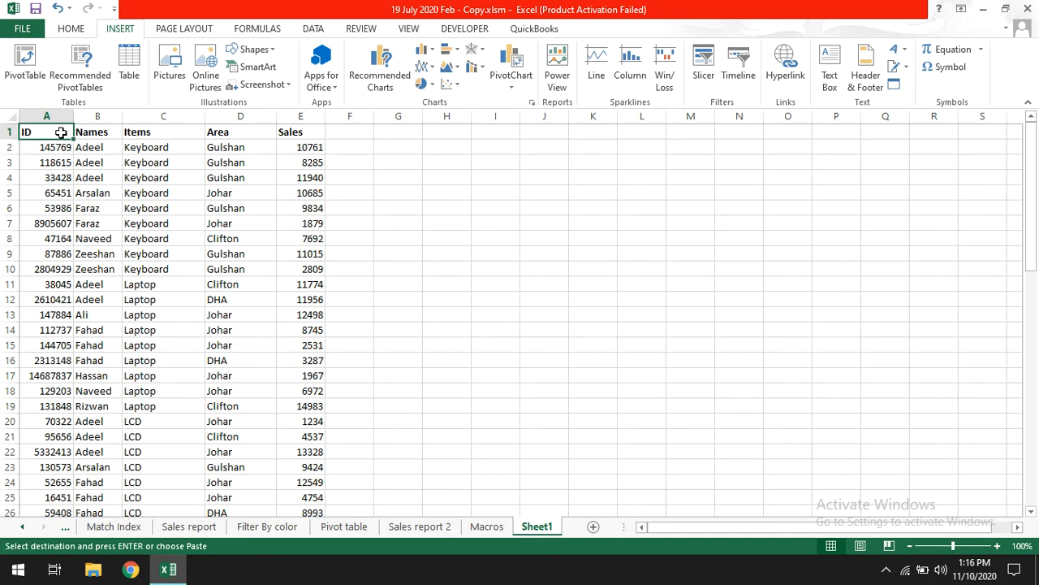
key("ctrl+shift+Down")
key("ctrl+shift+Right")
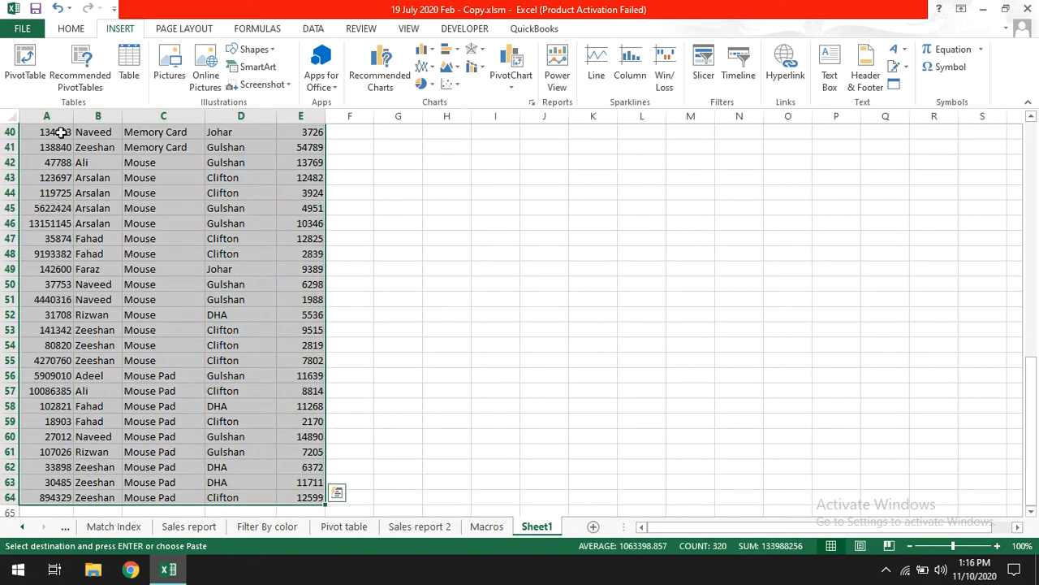
left_click(309, 30)
left_click(363, 64)
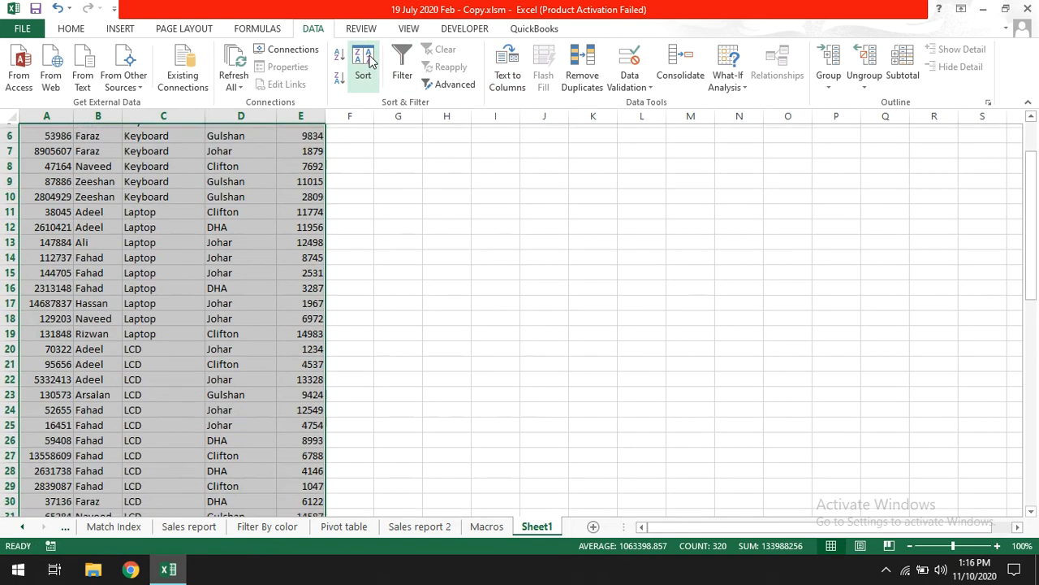
left_click(281, 167)
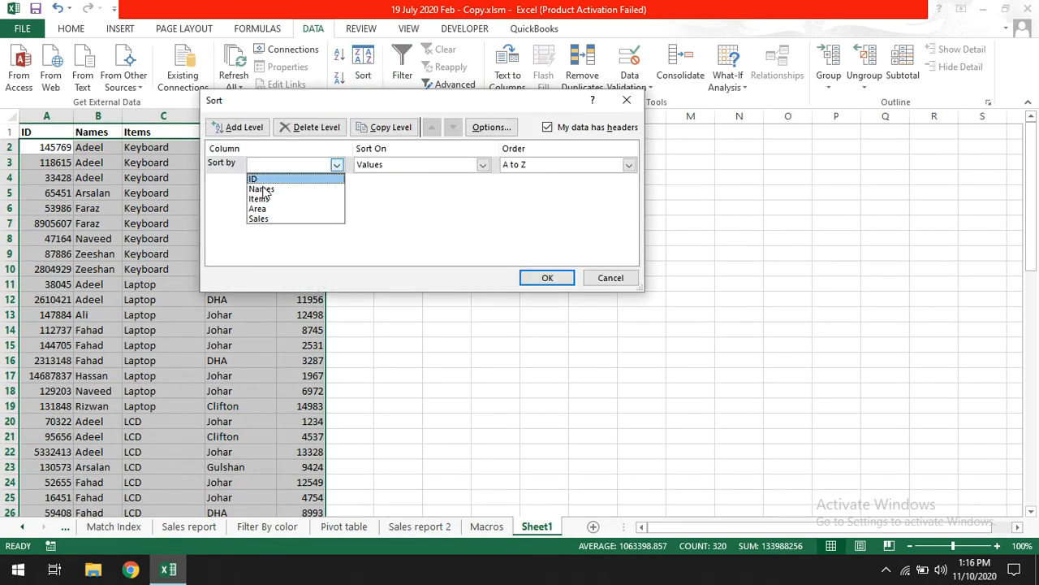
left_click(264, 192)
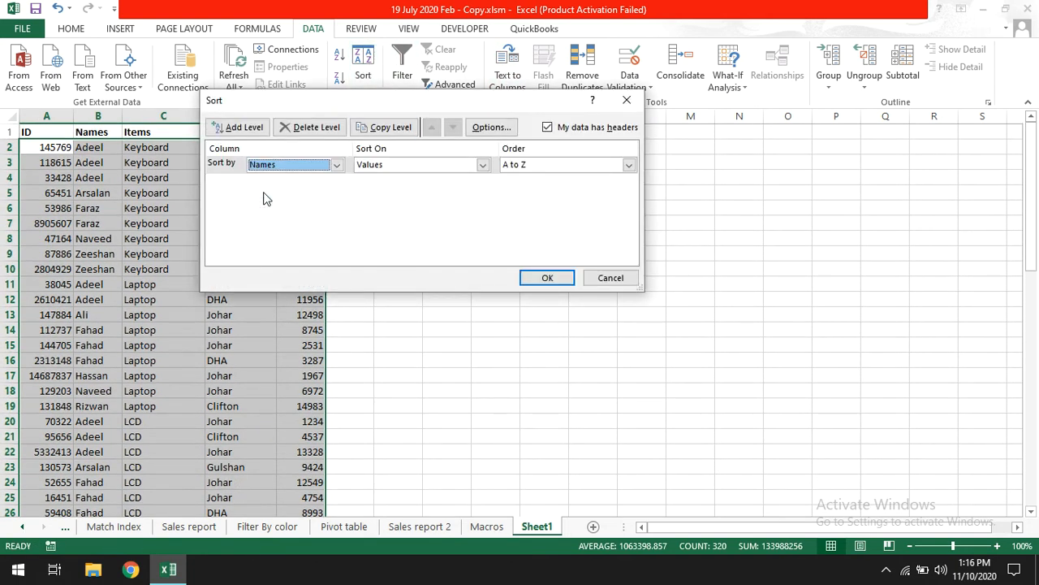
left_click(547, 277)
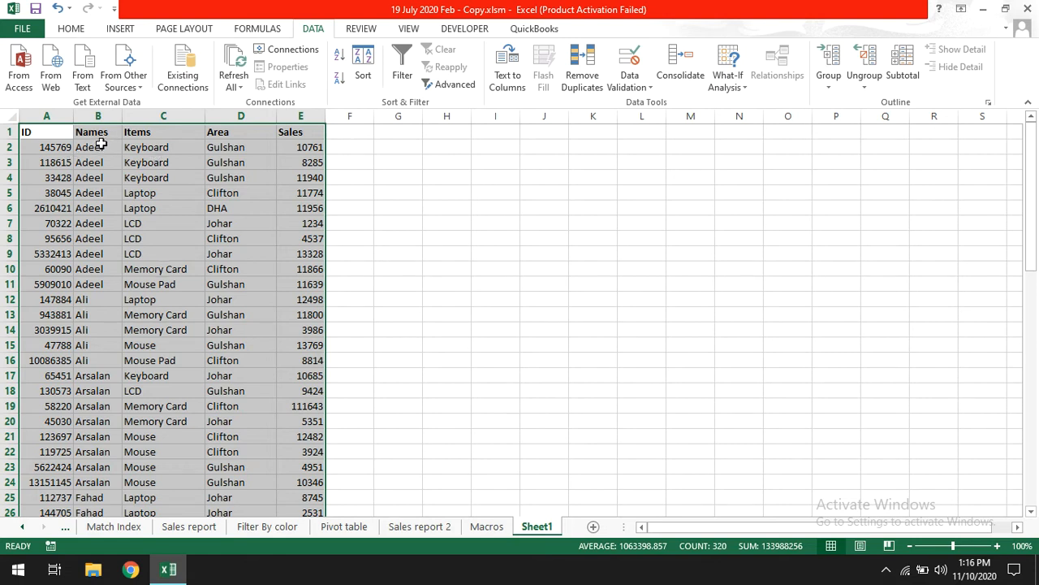
left_click_drag(93, 147, 317, 284)
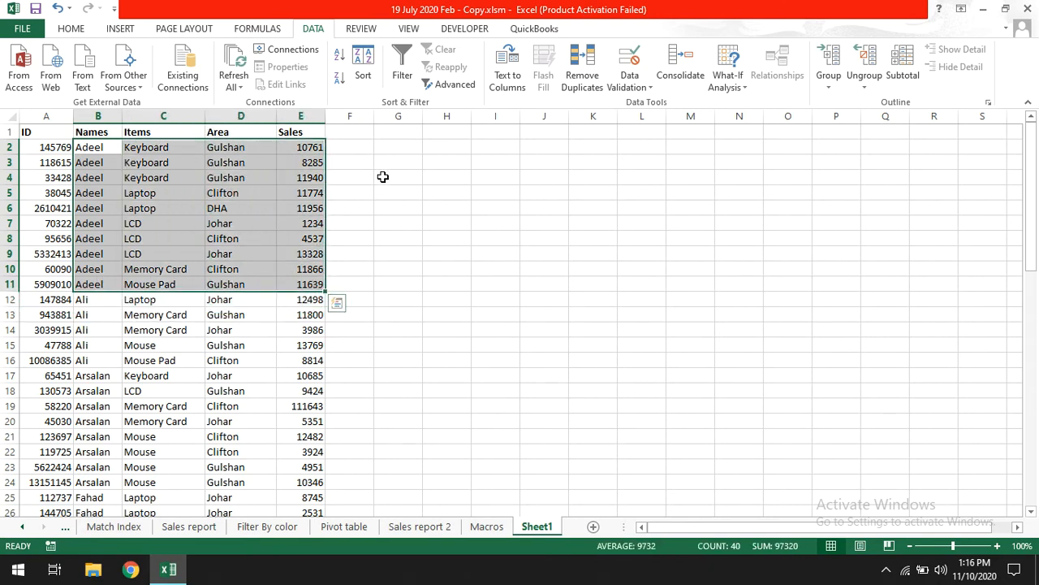
left_click(399, 297)
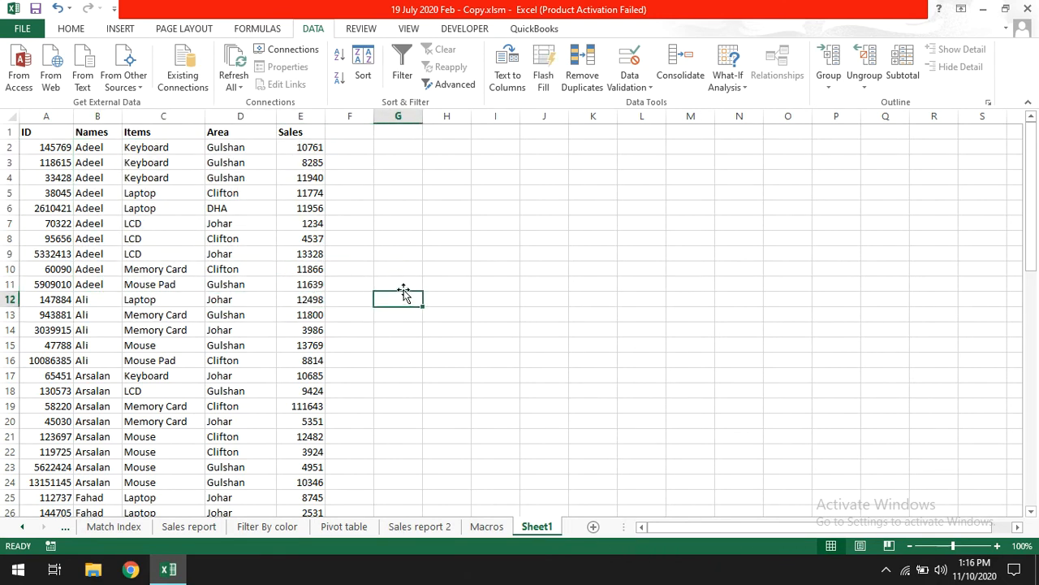
Sort the whole table by the Sales column, on values, from smallest to largest, and highlight the records in rows 2 to 15.
left_click(40, 135)
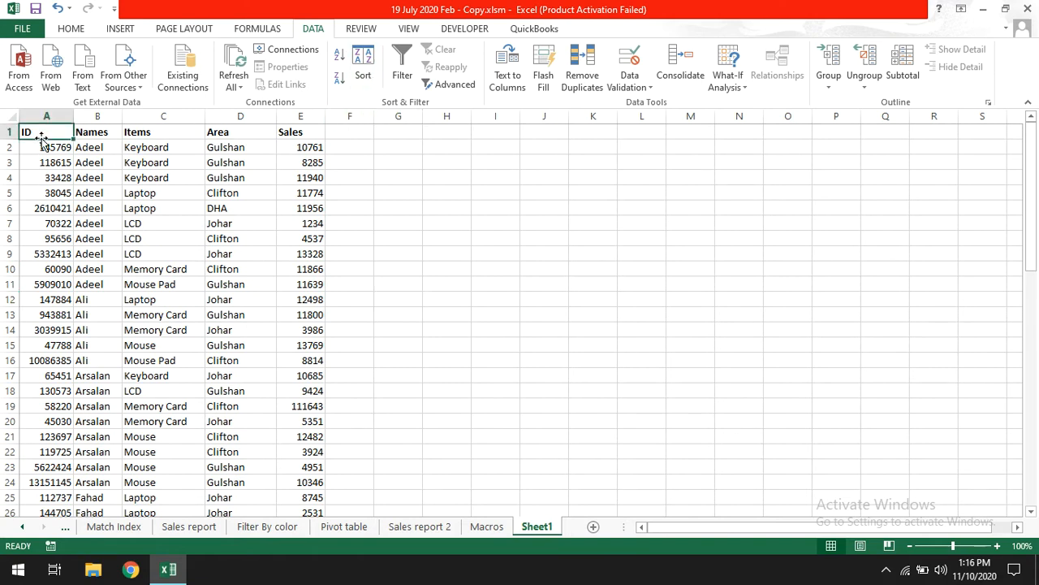
key("ctrl+shift+End")
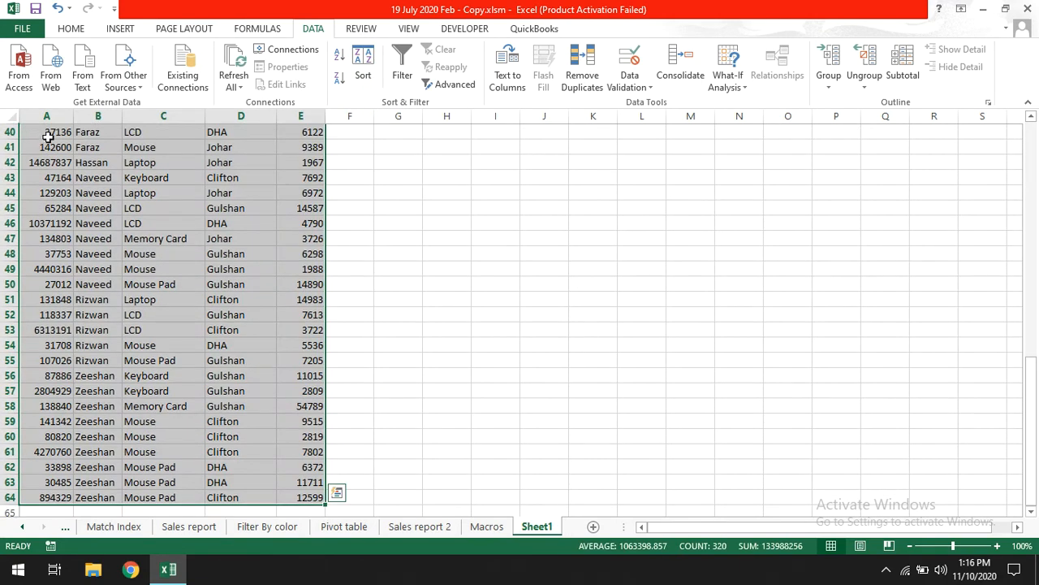
left_click(363, 66)
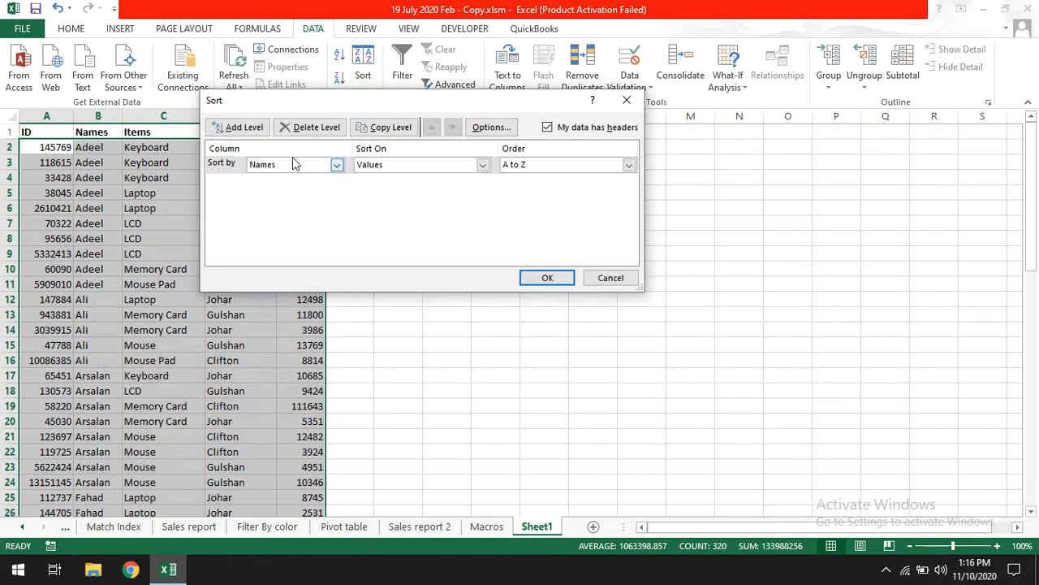
left_click(285, 165)
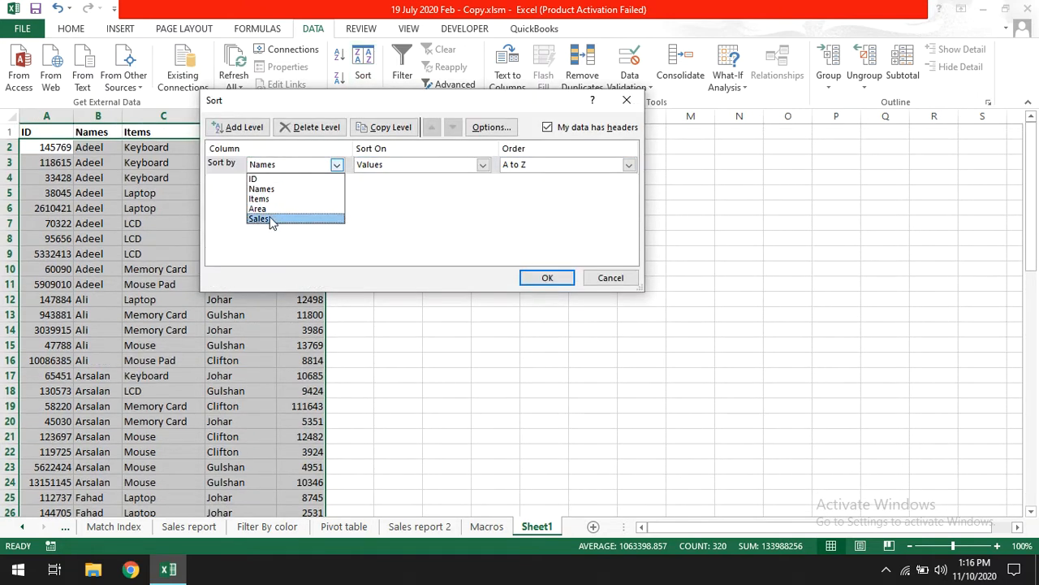
left_click(273, 221)
left_click(548, 279)
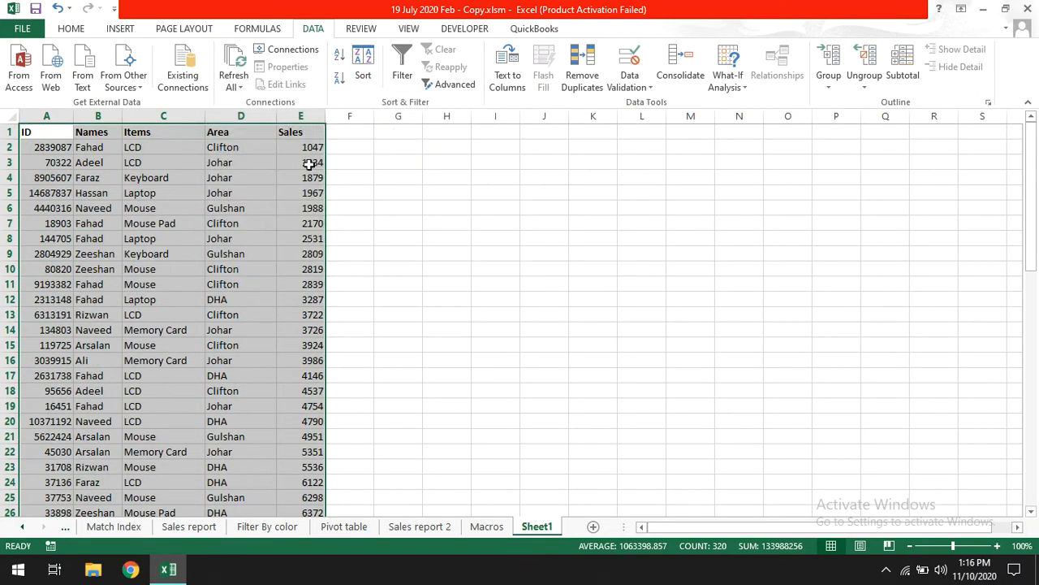
left_click(305, 150)
left_click_drag(305, 150, 14, 349)
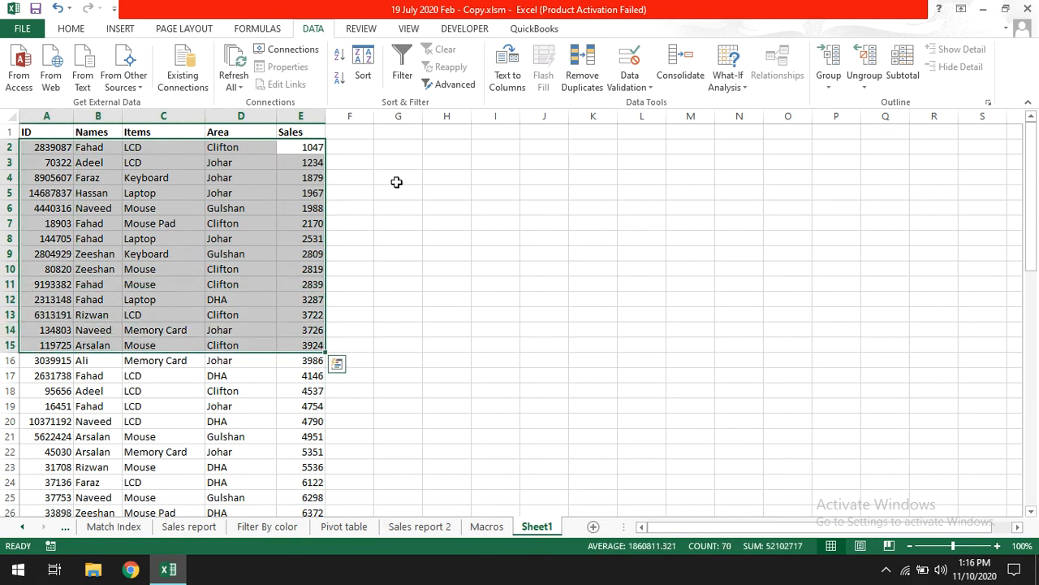
Draw a form-control button across columns H to J at rows 3 to 4 and start recording its macro in this workbook.
left_click(452, 30)
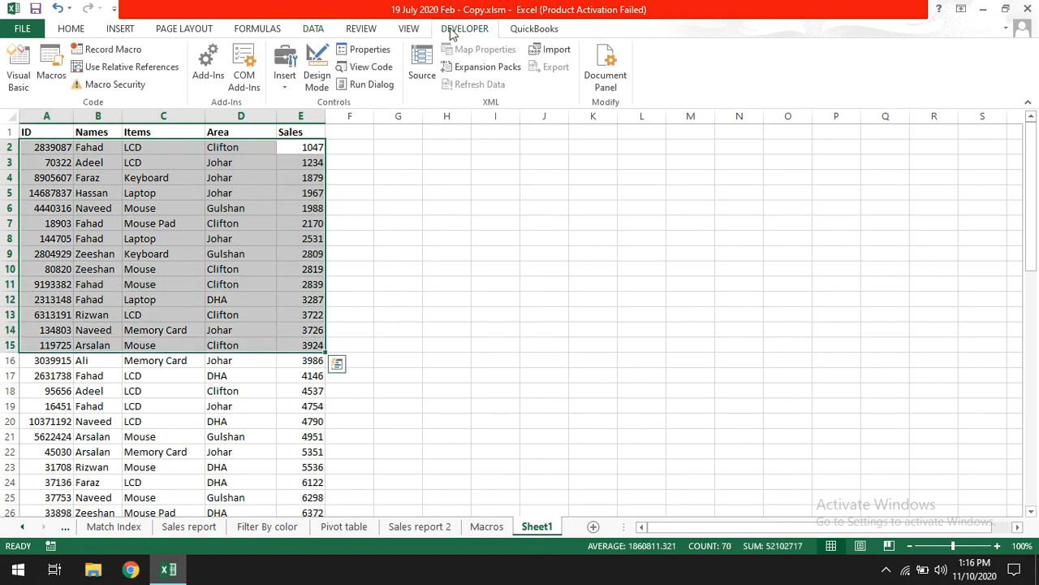
left_click(285, 69)
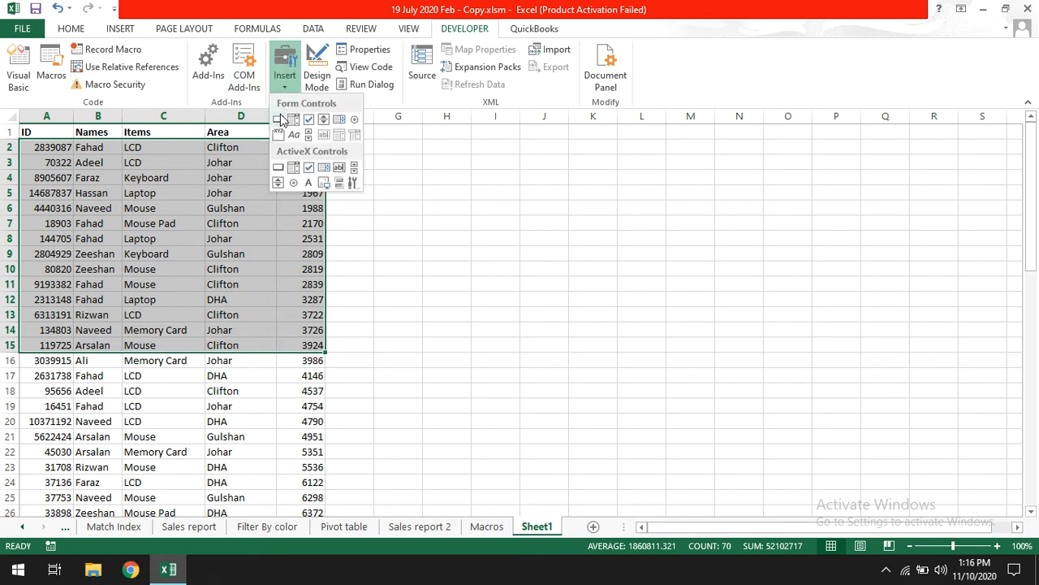
left_click(280, 120)
left_click_drag(450, 153, 537, 183)
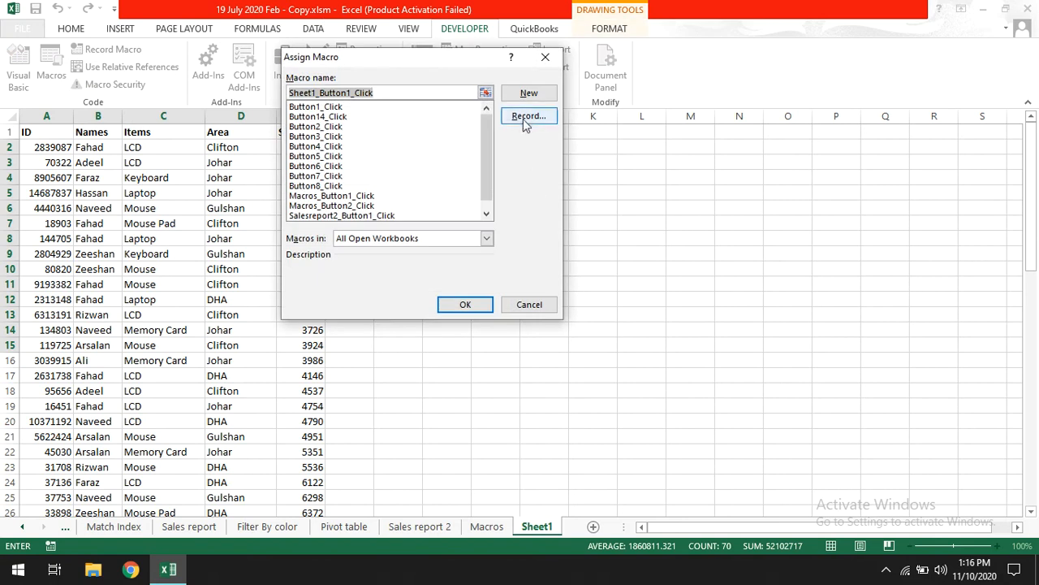
left_click(526, 118)
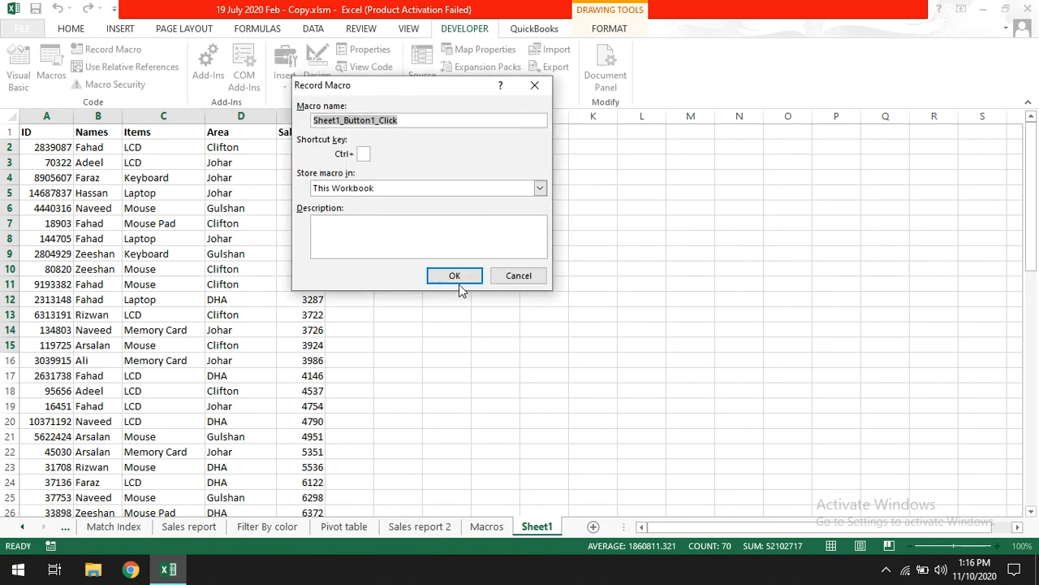
left_click(454, 276)
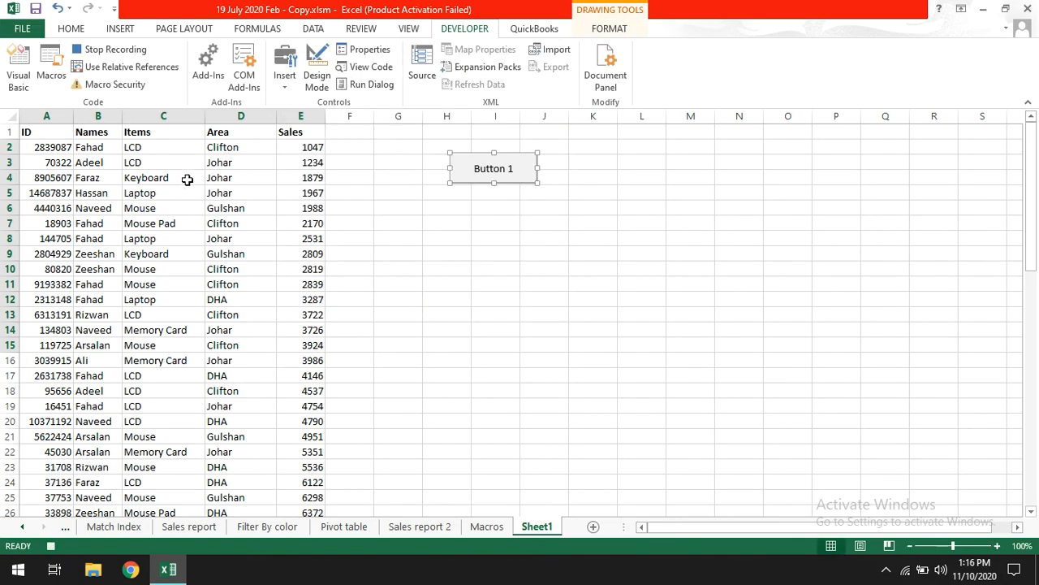
Select the whole table from A1 and sort it by Names, on values, from A to Z, for the first button's macro.
left_click(52, 130)
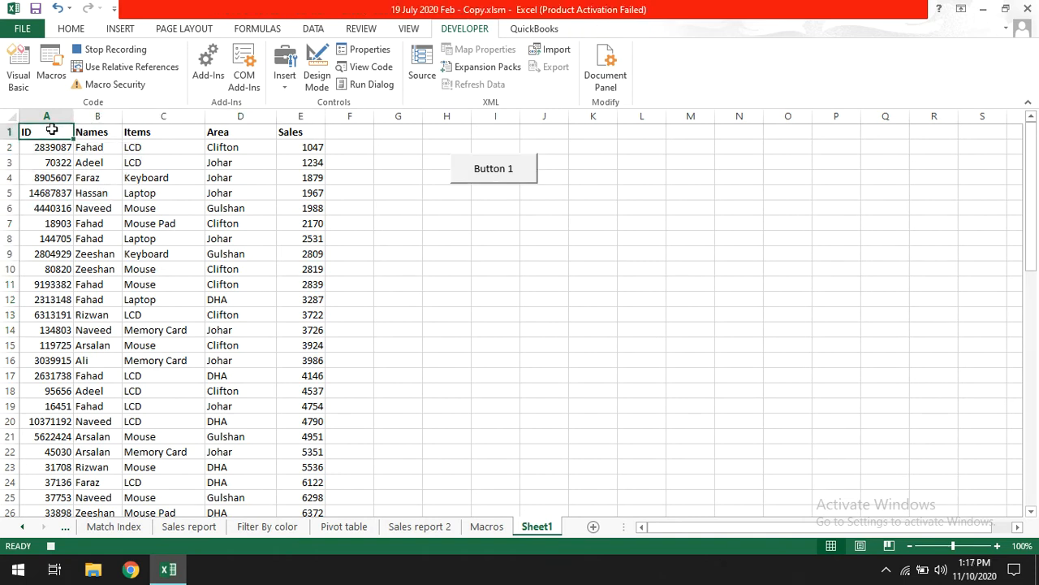
key("ctrl+shift+End")
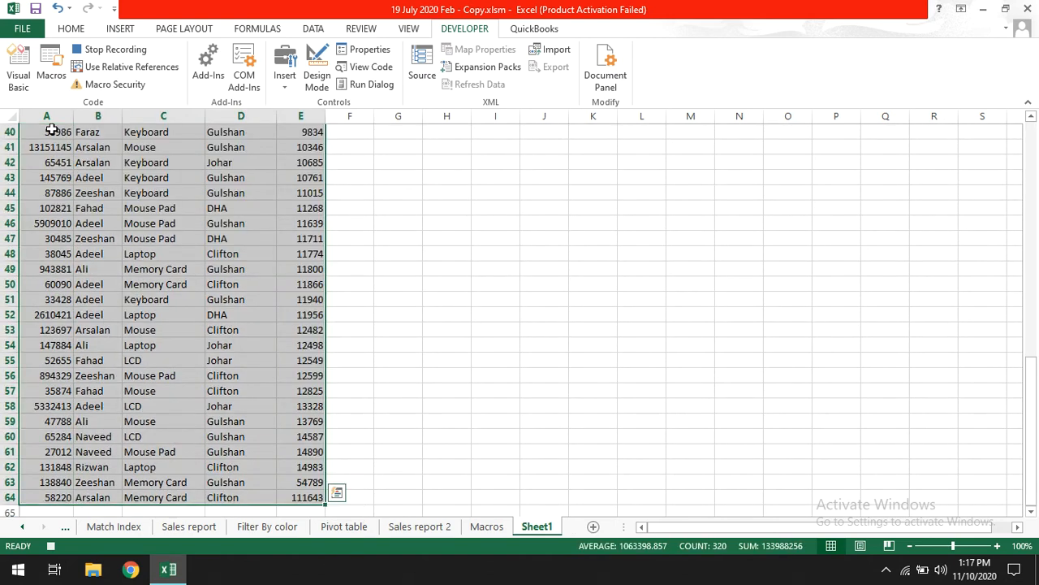
left_click(310, 30)
left_click(363, 69)
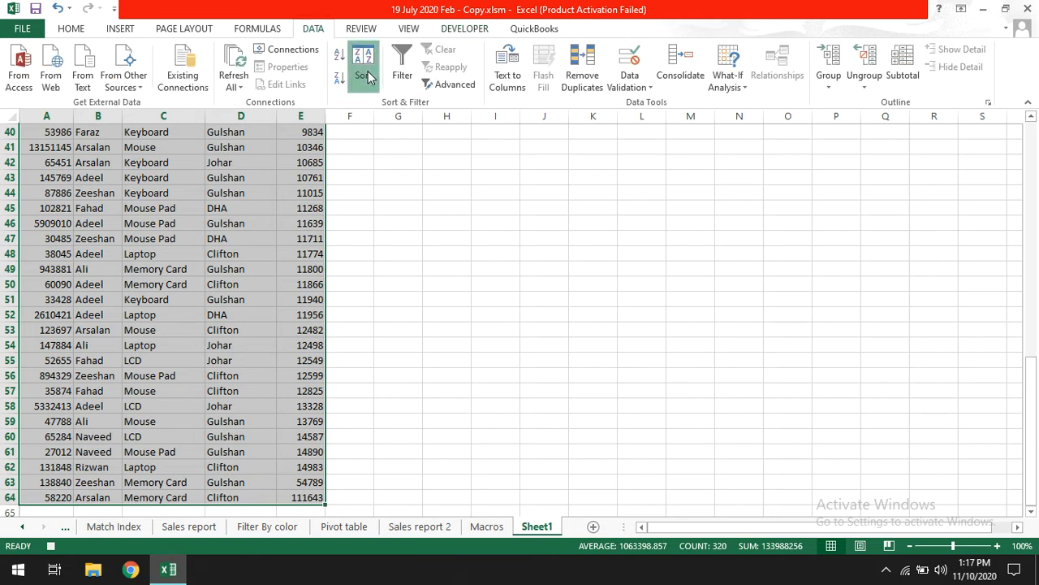
left_click(337, 165)
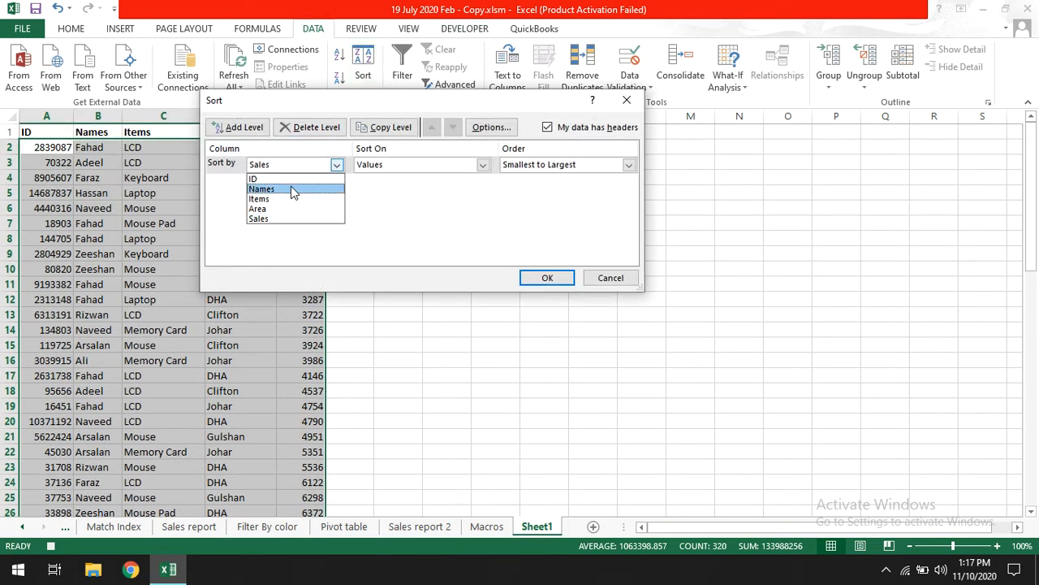
left_click(291, 188)
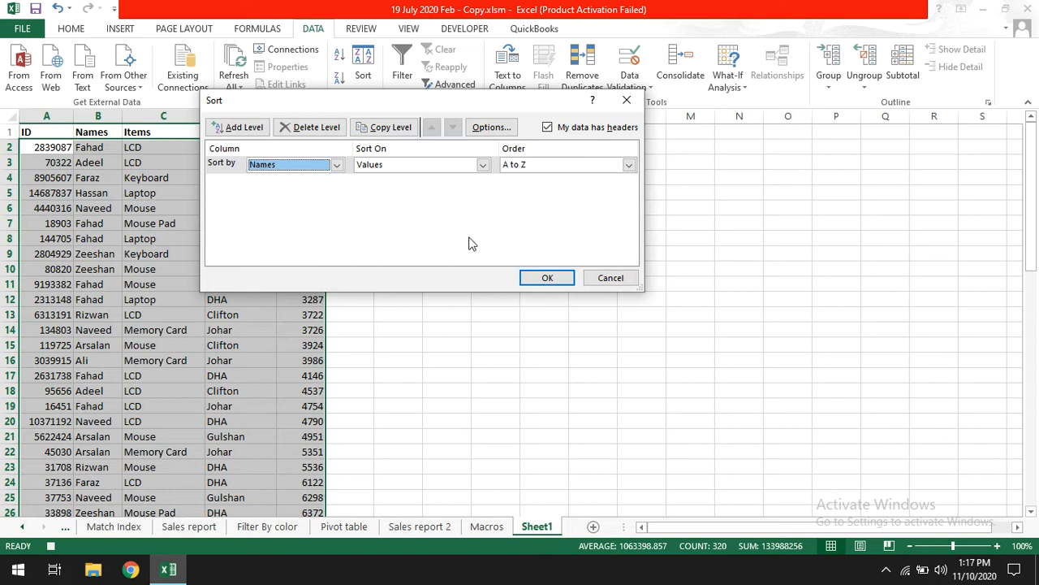
left_click(542, 281)
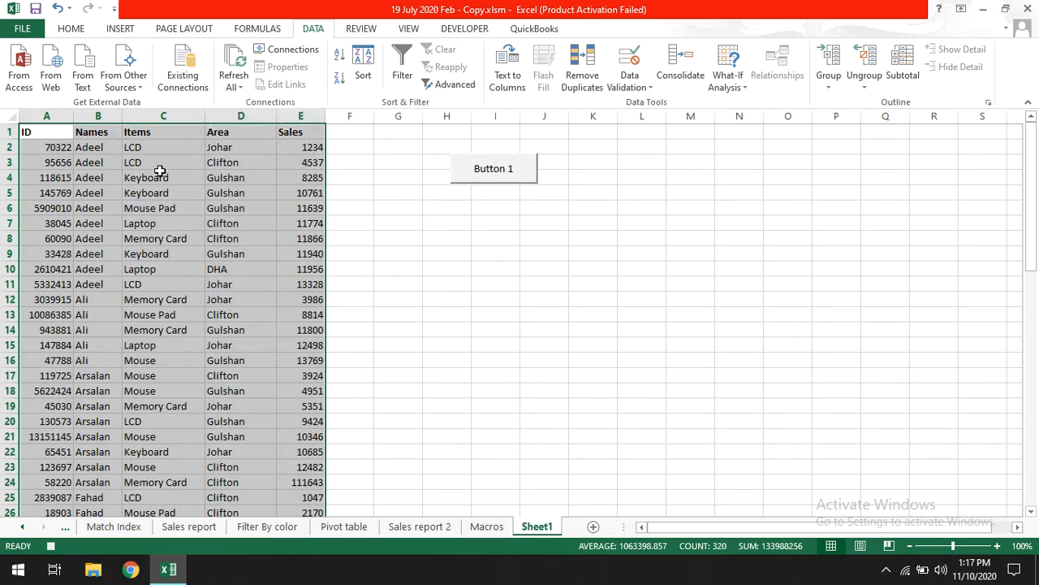
Select cell F1 and stop recording the first button's macro.
left_click(357, 134)
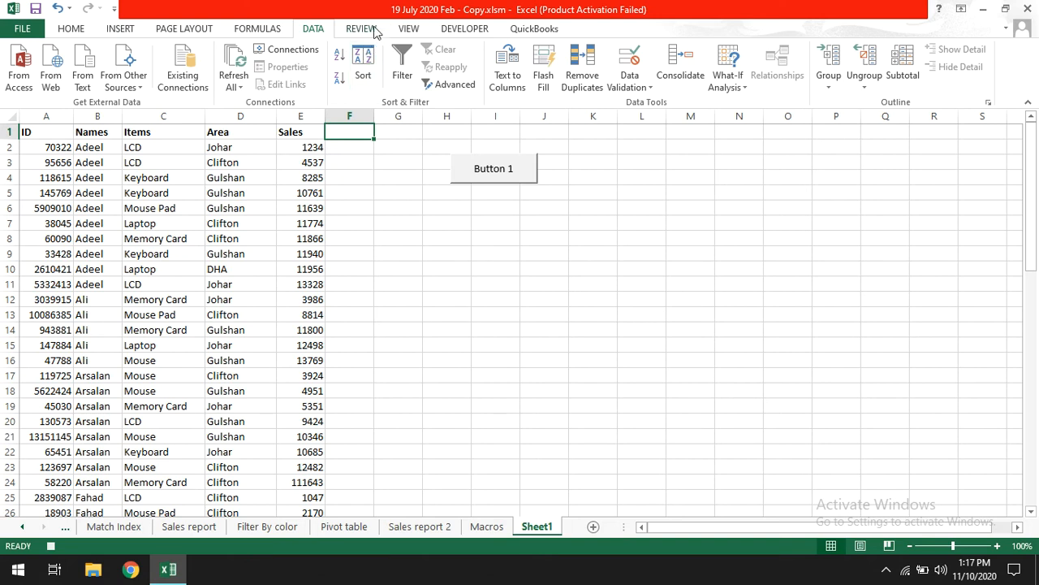
left_click(444, 31)
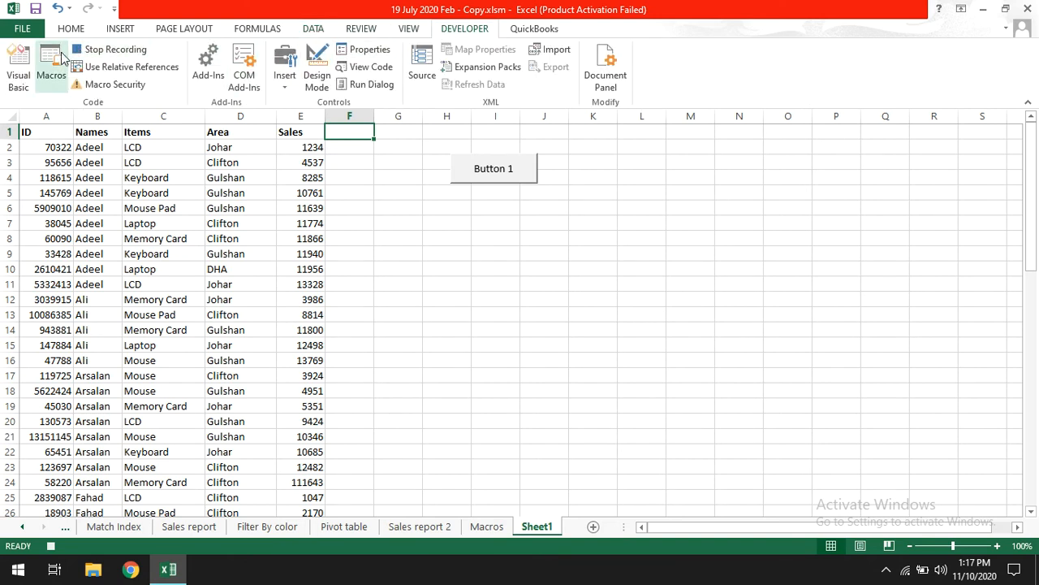
left_click(105, 51)
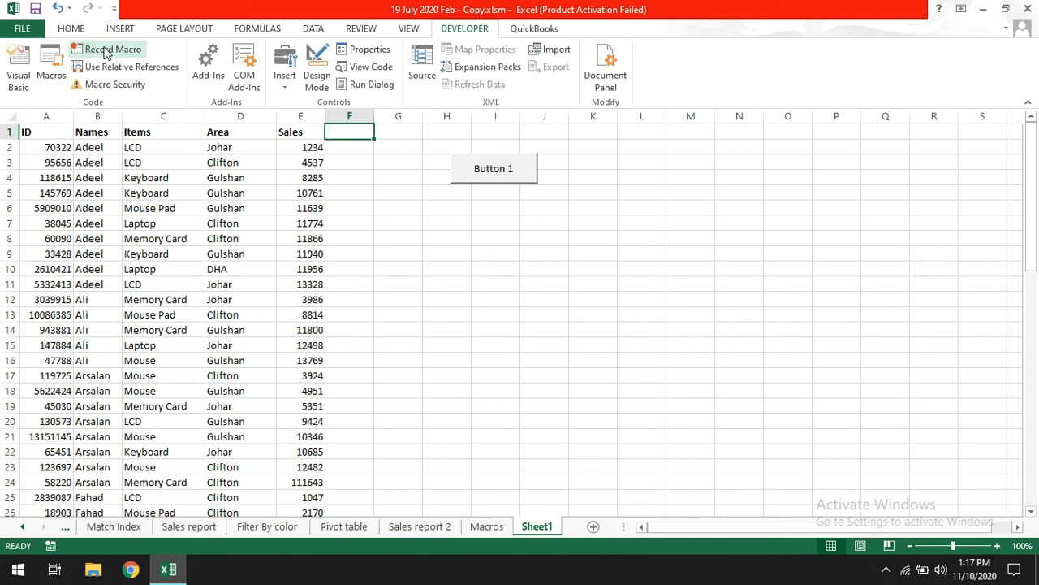
Draw a second form-control button below Button 1 and start recording its macro in this workbook.
left_click(285, 63)
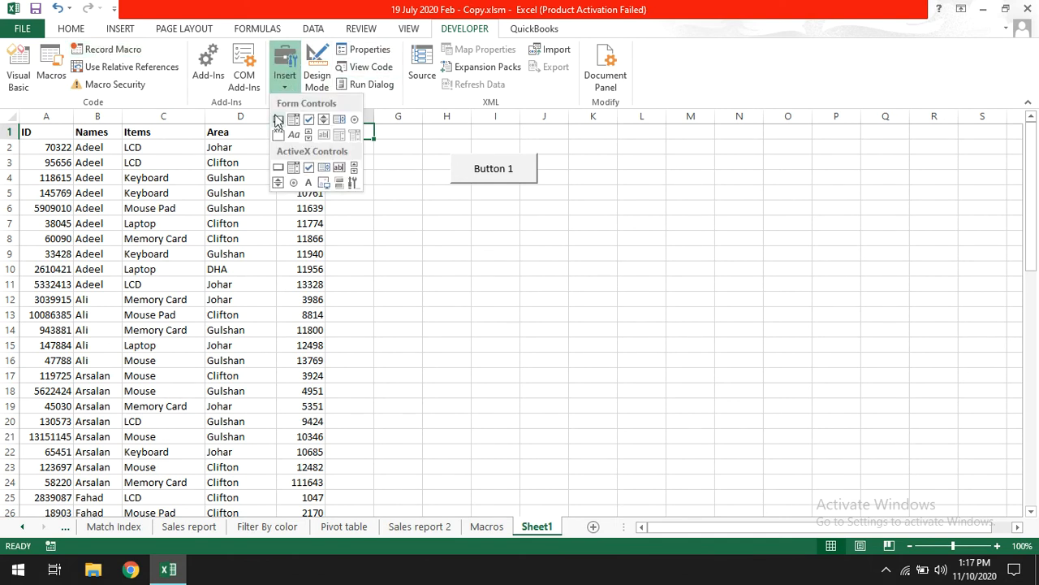
left_click(279, 120)
left_click_drag(454, 202, 543, 235)
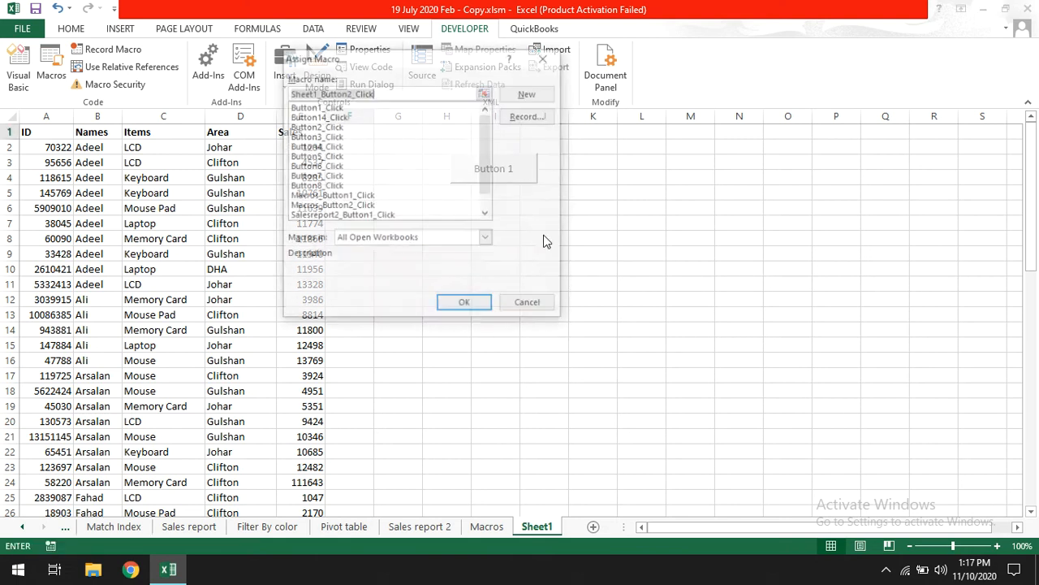
left_click(536, 126)
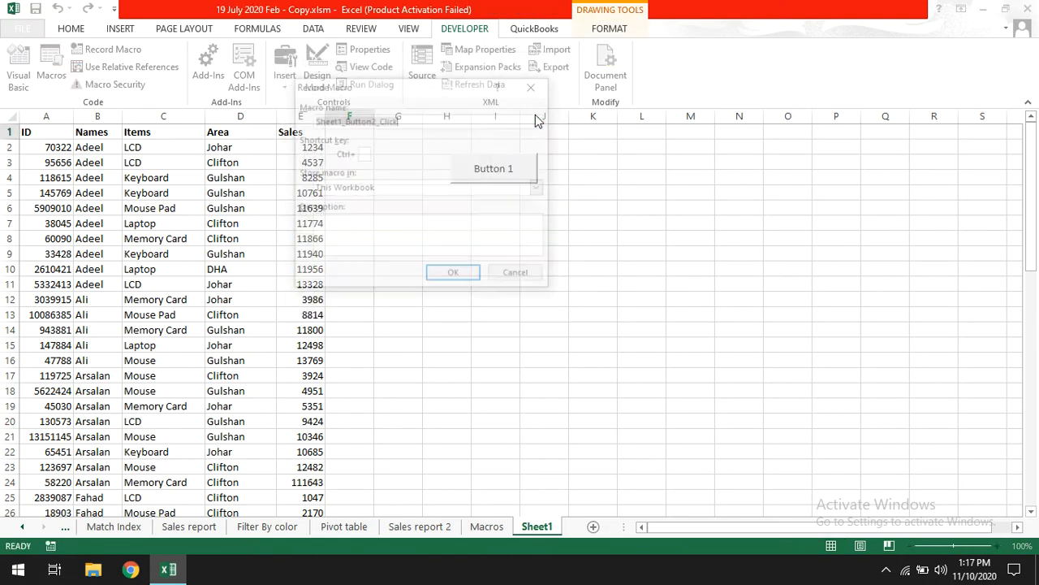
left_click(470, 273)
Select the whole table from A1 and sort it by Items, on values, from A to Z, for the second button's macro.
left_click(49, 132)
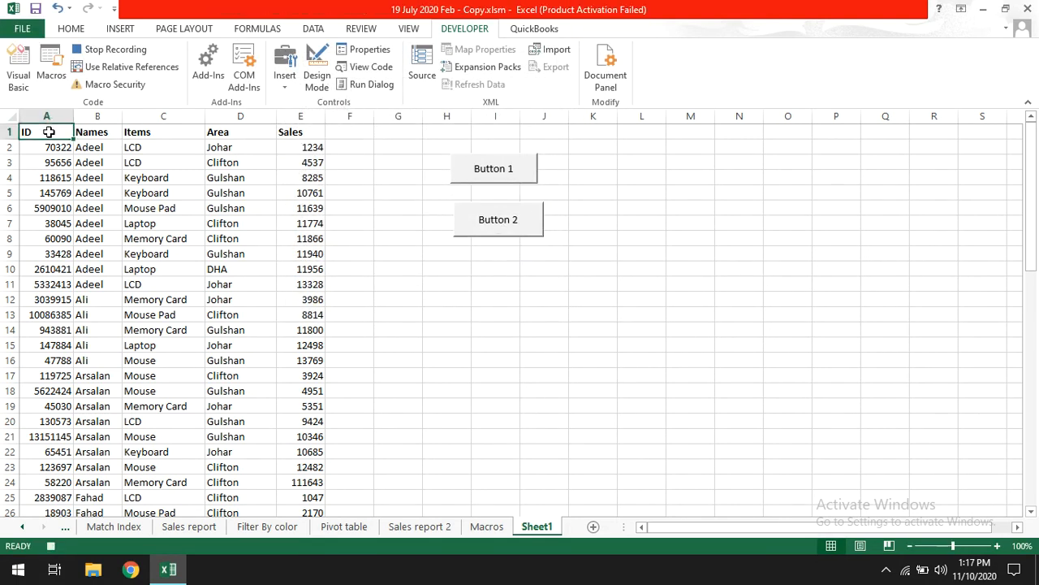
key("ctrl+shift+Right")
key("ctrl+shift+Down")
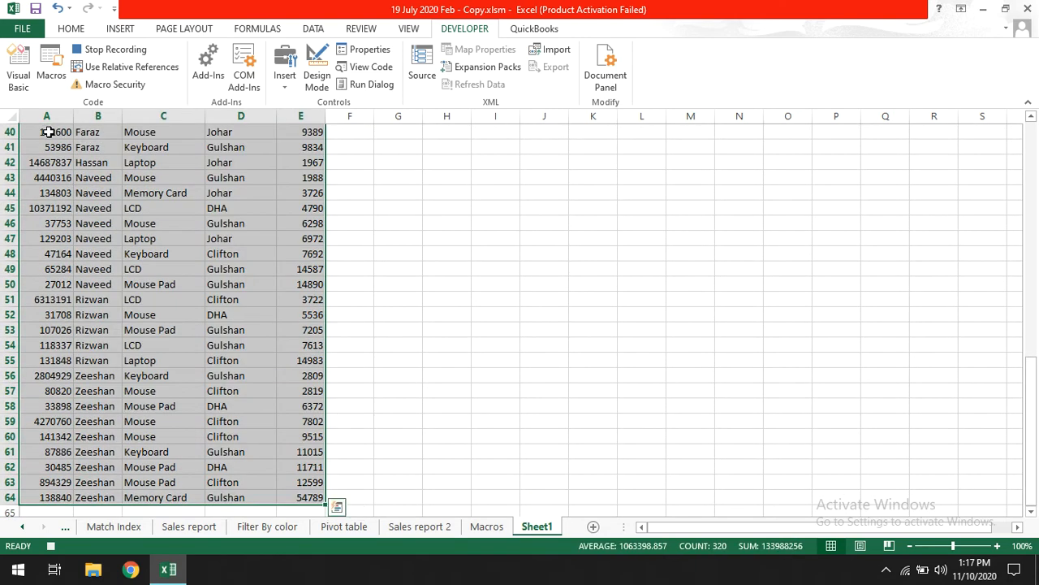
left_click(313, 28)
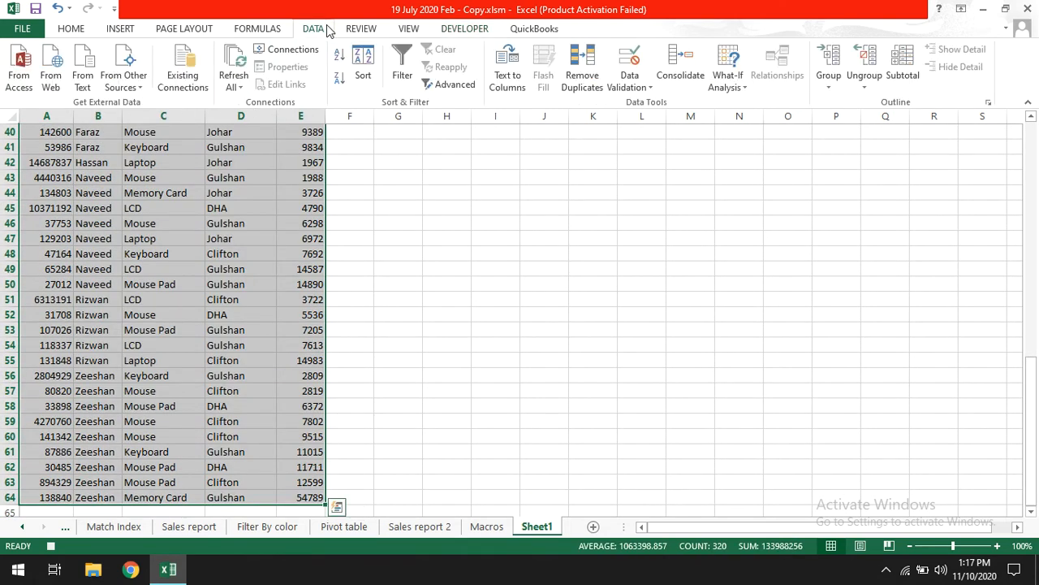
left_click(361, 76)
left_click(336, 164)
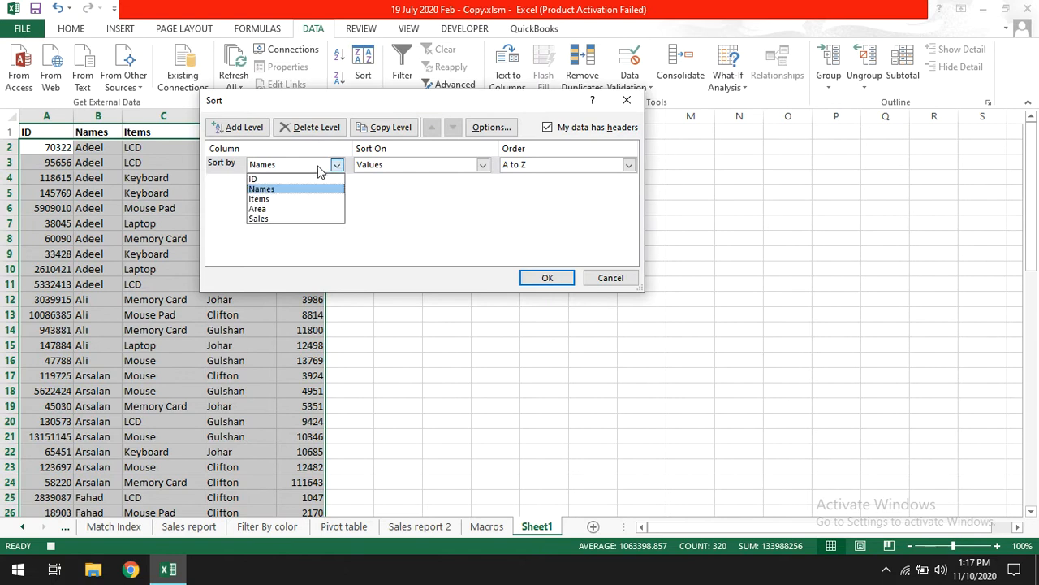
left_click(268, 199)
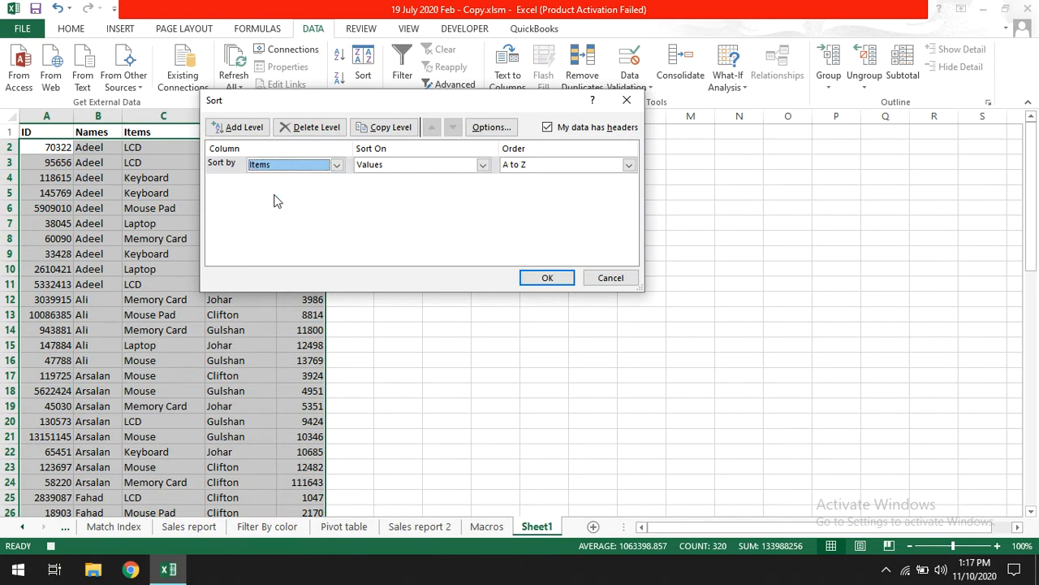
left_click(557, 283)
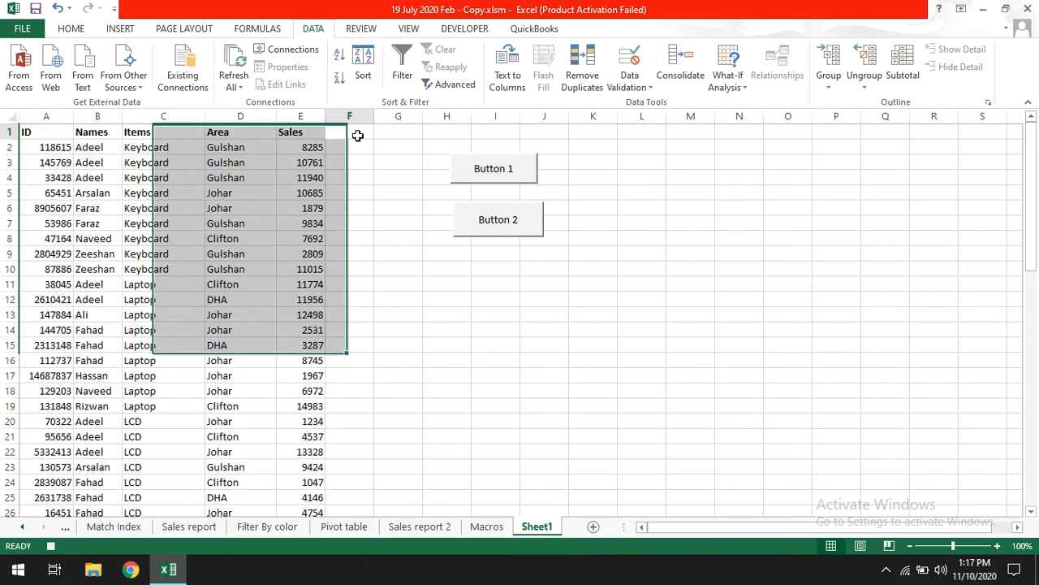
Select cell F1 and stop recording the second button's macro.
left_click(357, 135)
left_click(457, 28)
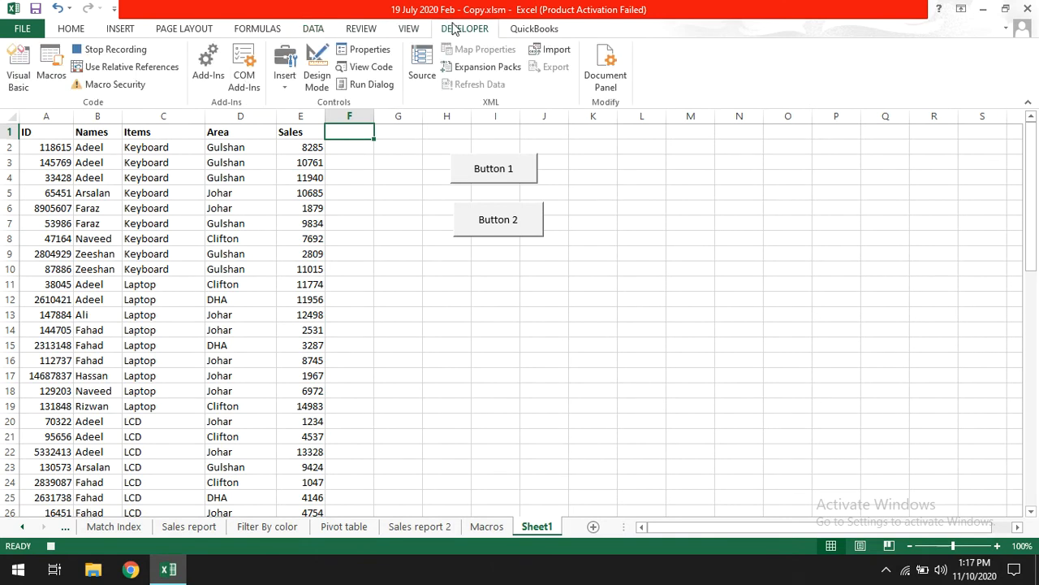
left_click(146, 51)
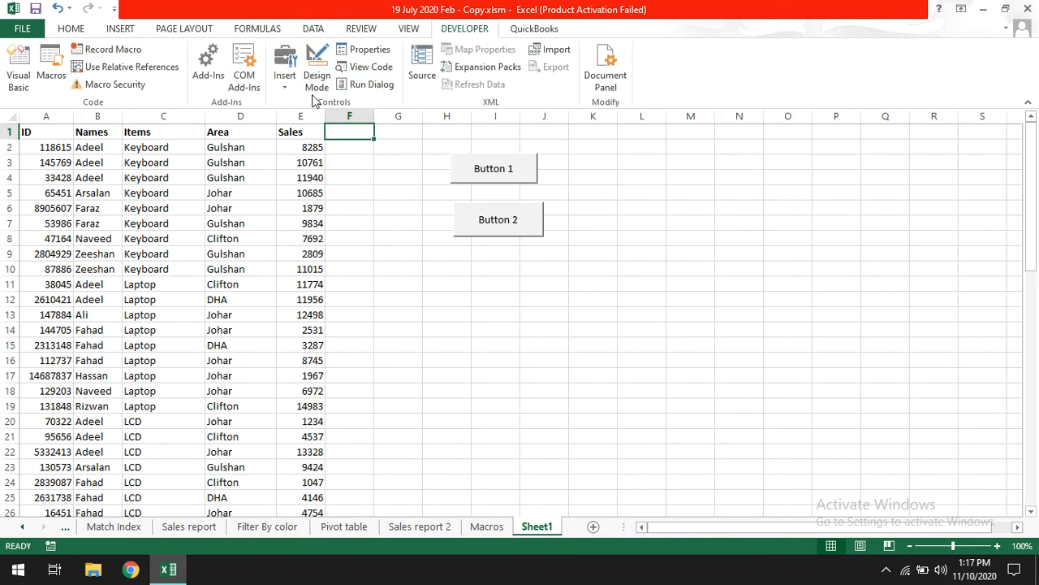
Draw a third form-control button below Button 2 and start recording its macro in this workbook.
left_click(284, 73)
left_click(282, 120)
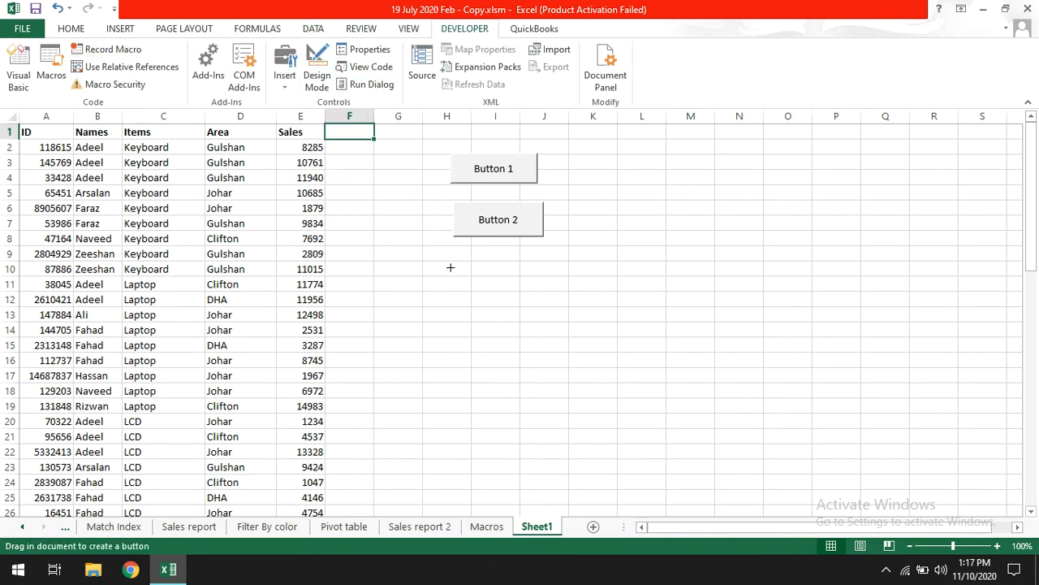
mouse_move(458, 258)
left_mouse_down()
mouse_move(536, 301)
mouse_move(558, 293)
left_mouse_up()
left_click(528, 116)
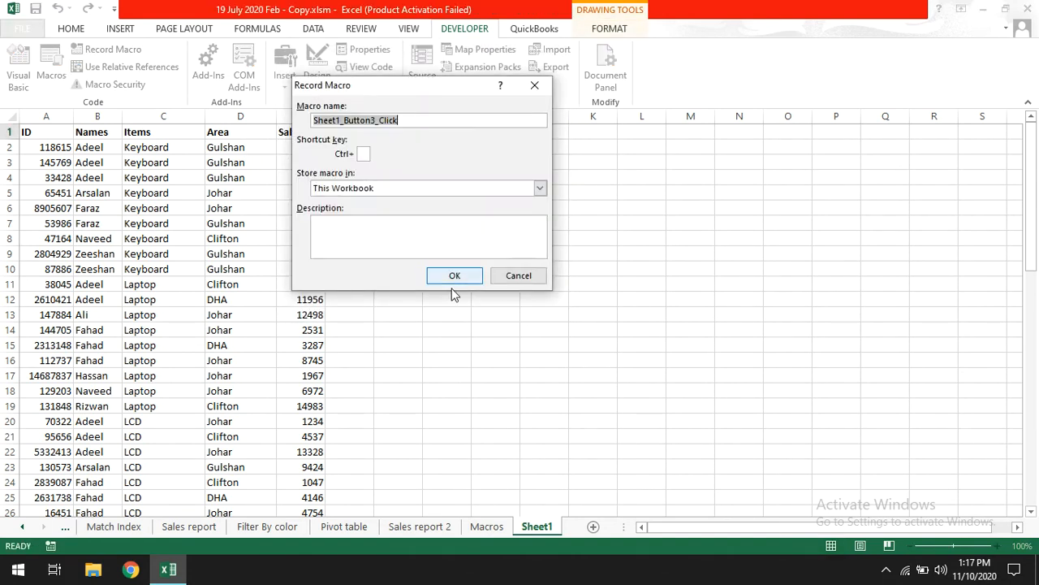
left_click(455, 275)
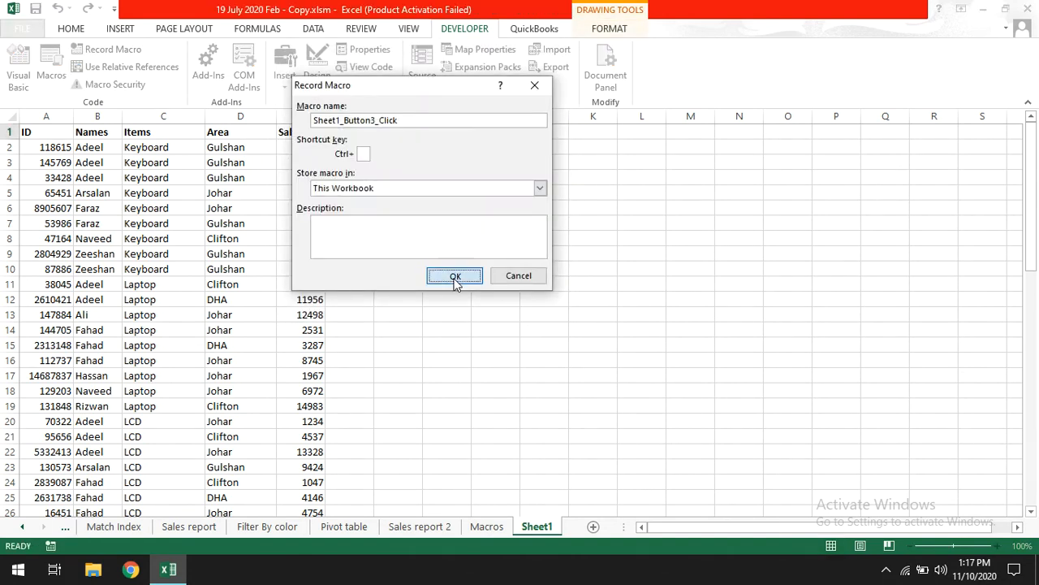
Select the whole table from A1 and sort it by Area, on values, from A to Z, for the third button's macro.
left_click(25, 131)
key("ctrl+shift+Down")
key("ctrl+shift+Right")
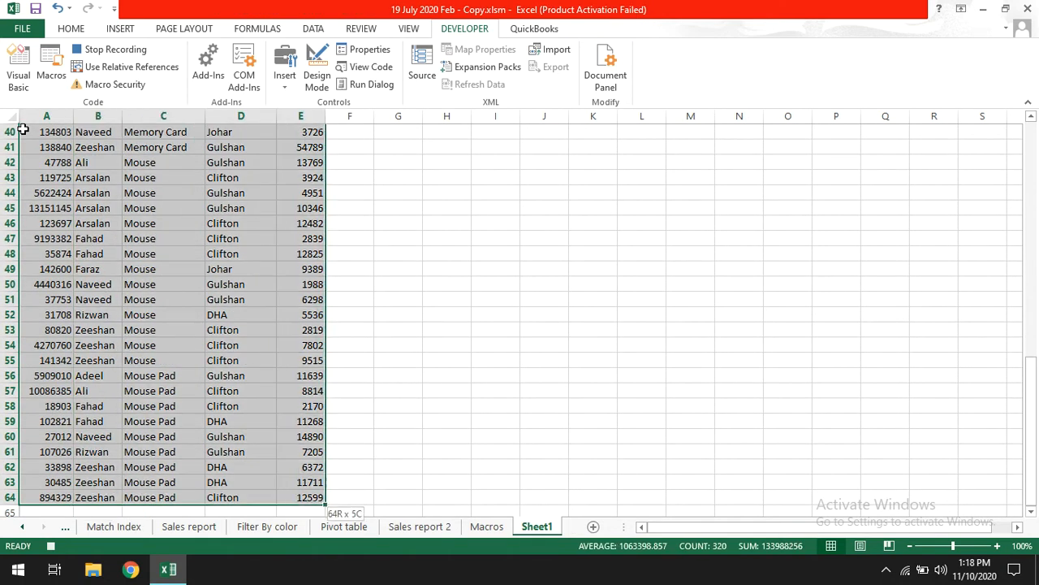
left_click(307, 30)
left_click(363, 64)
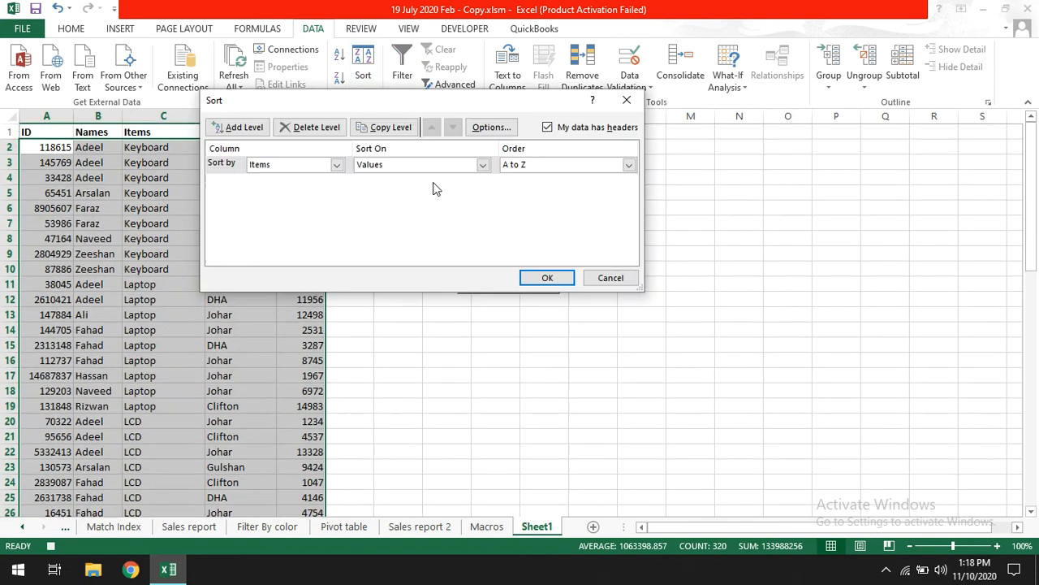
left_click(336, 165)
left_click(280, 209)
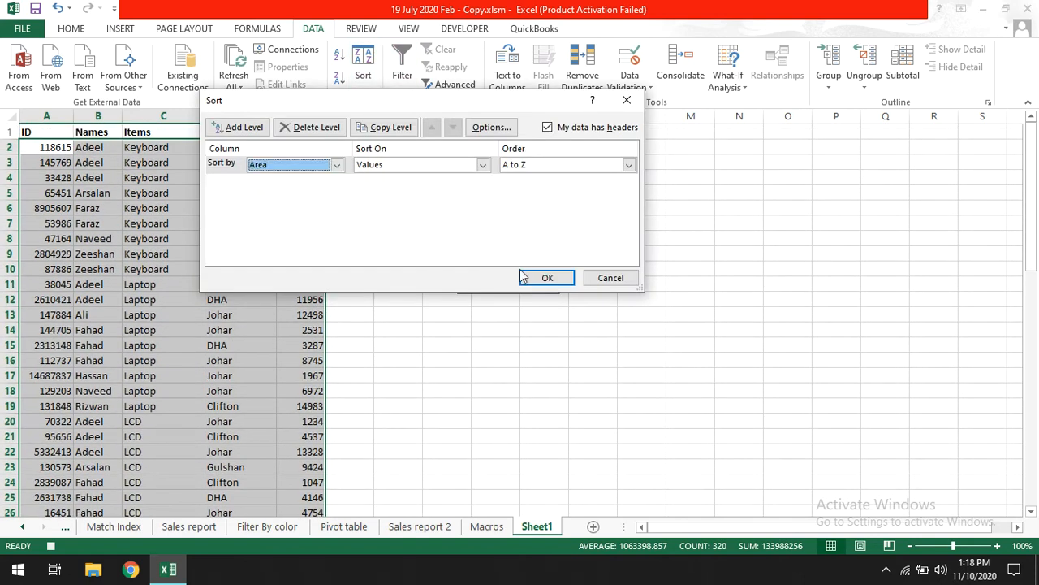
left_click(539, 277)
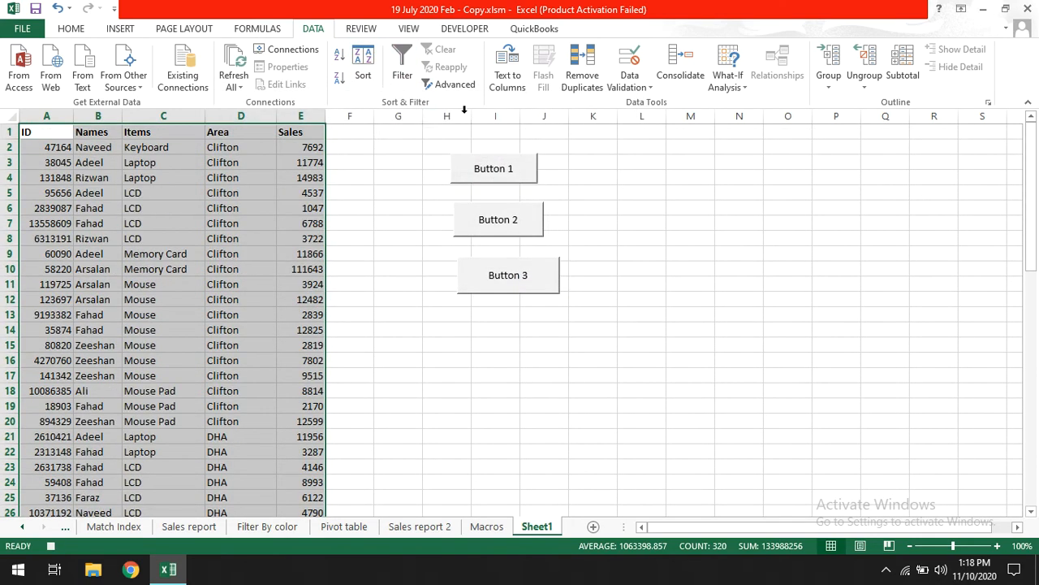
Select cell F1 and stop recording the third button's macro.
left_click(354, 133)
left_click(459, 29)
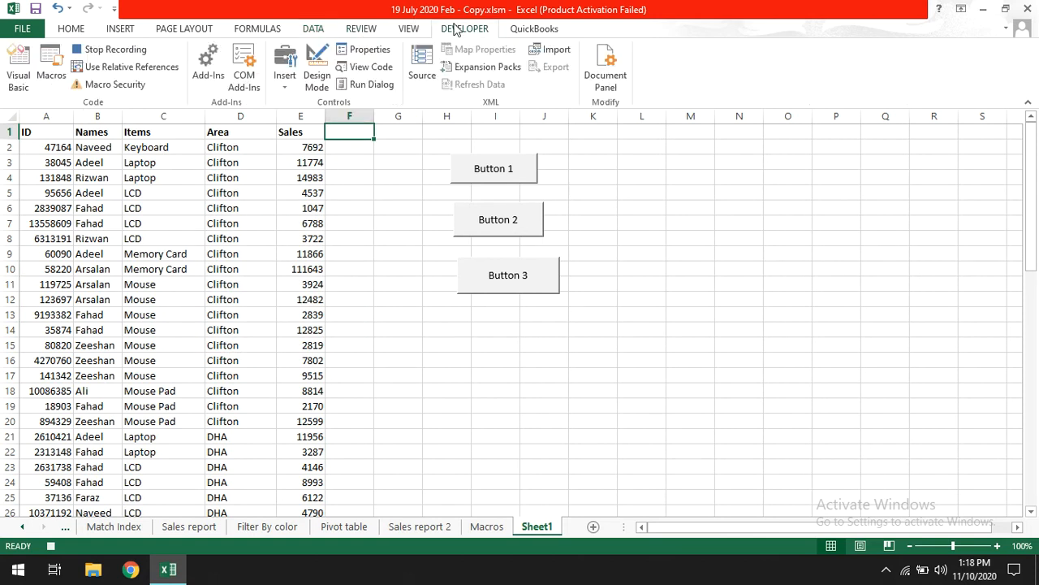
left_click(114, 50)
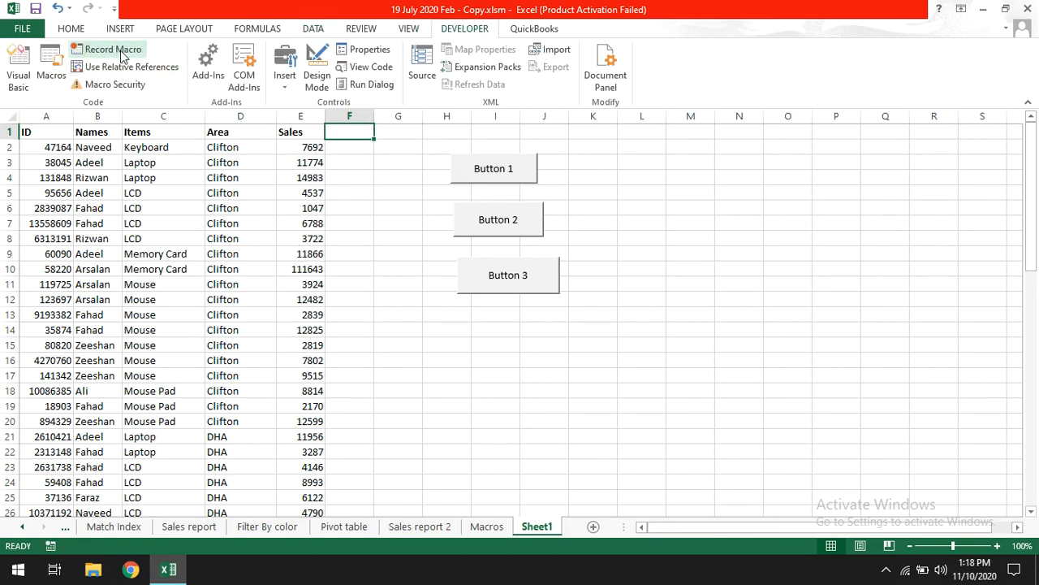
Draw a fourth form-control button below Button 3 and start recording its macro in this workbook.
left_click(284, 65)
left_click(279, 121)
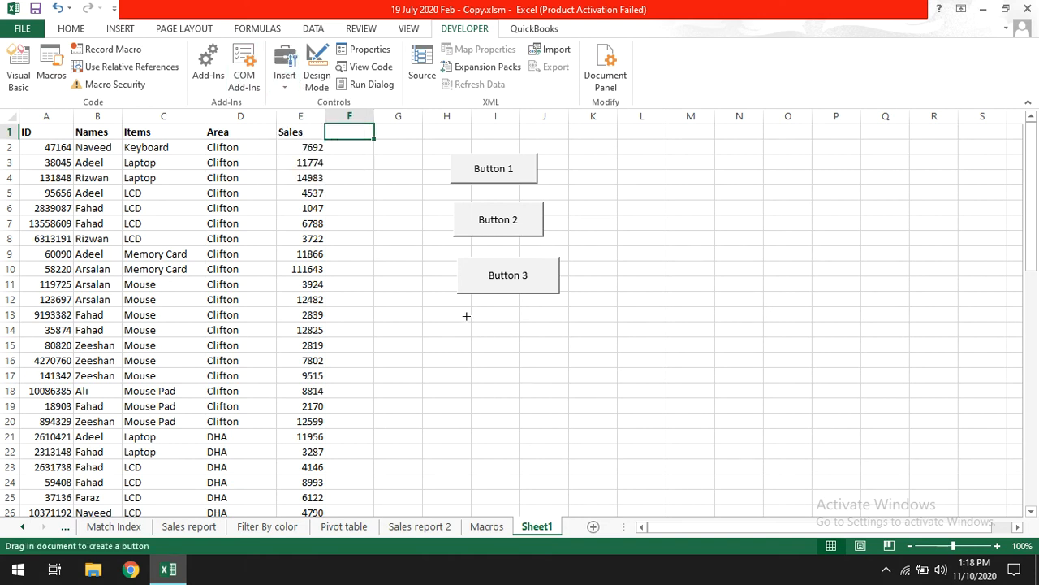
left_click_drag(466, 316, 556, 350)
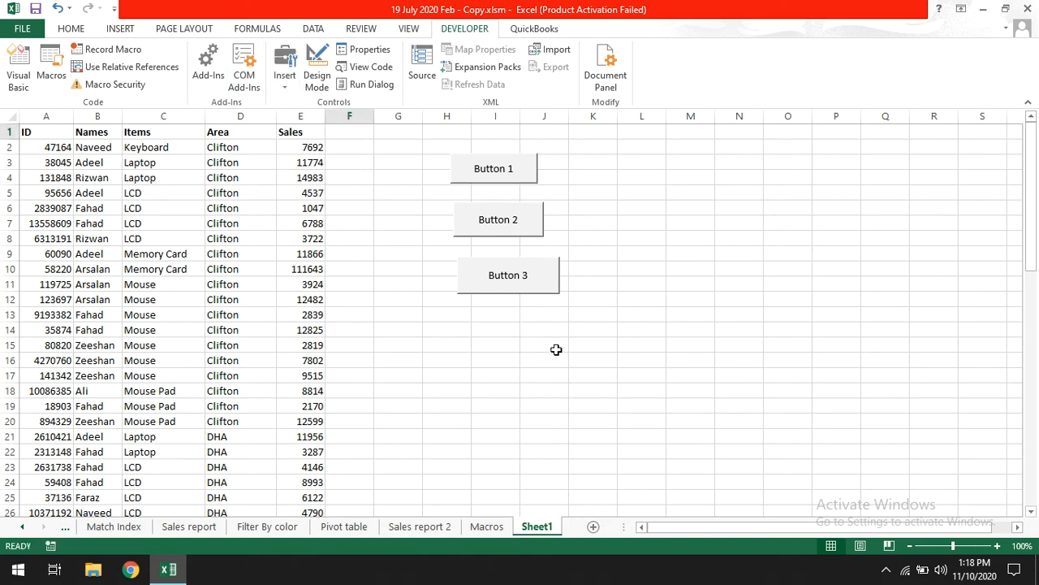
left_click(522, 120)
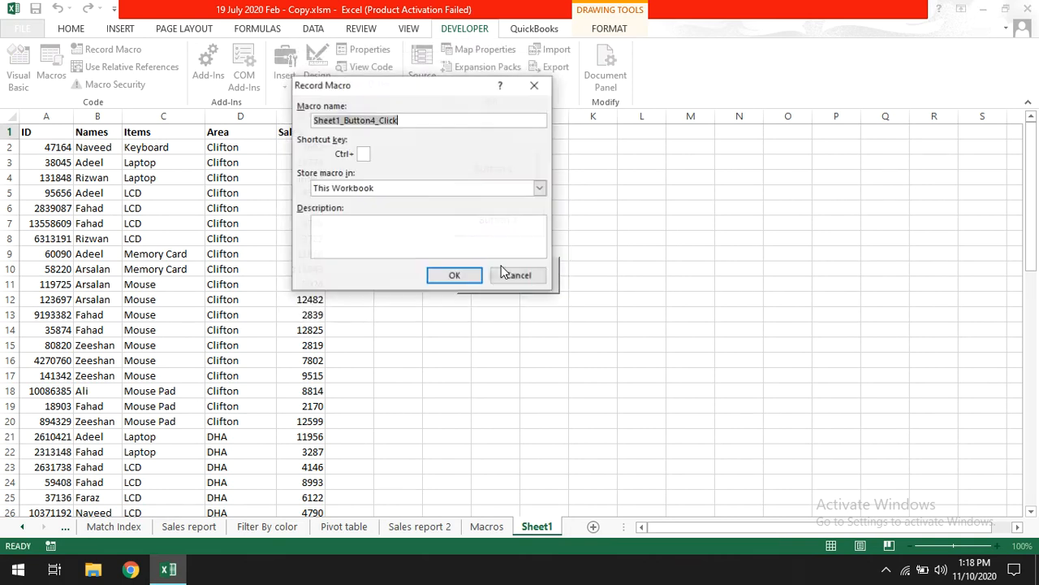
left_click(455, 276)
Select the whole table from A1 and sort it by Sales, from smallest to largest, for the fourth button's macro.
left_click(24, 132)
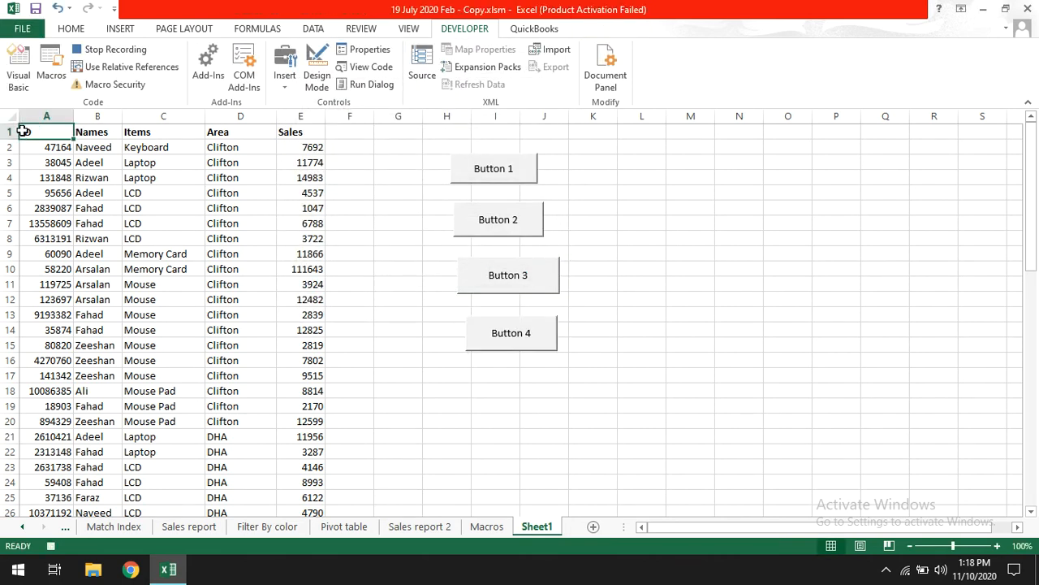
key("ctrl+shift+Down")
key("ctrl+shift+Right")
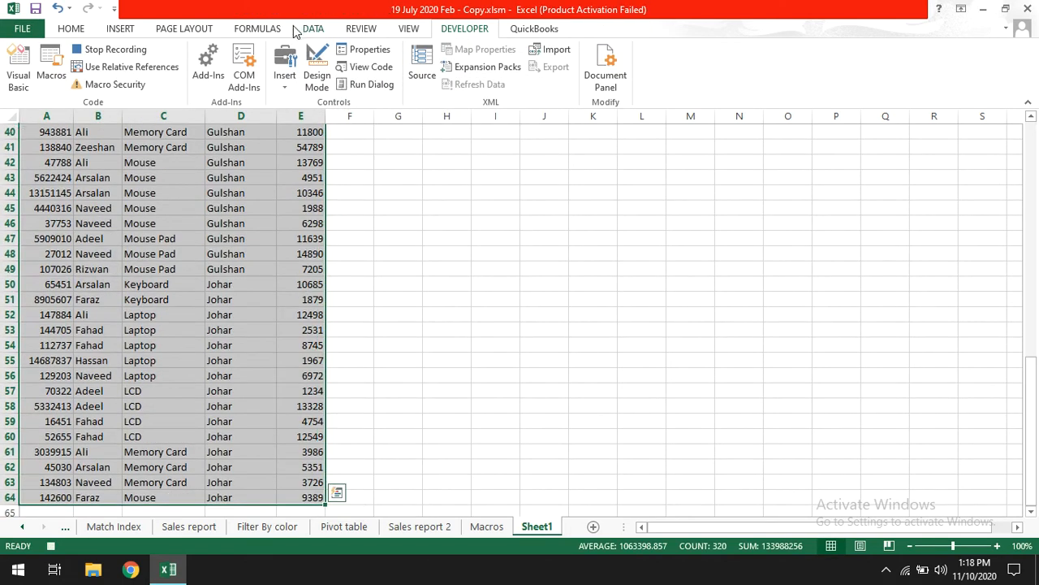
left_click(319, 30)
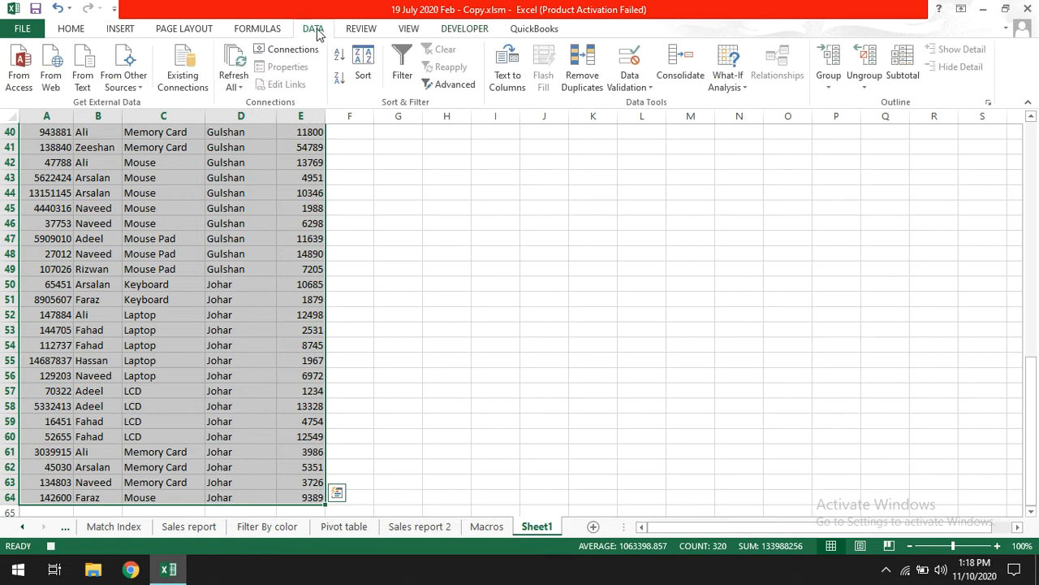
left_click(367, 73)
left_click(336, 164)
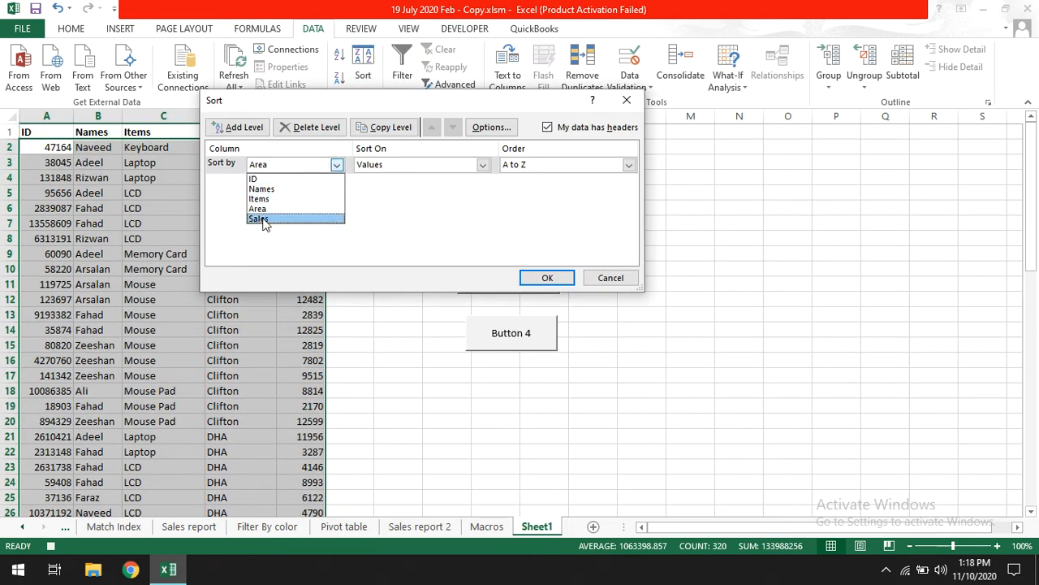
left_click(271, 221)
left_click(540, 277)
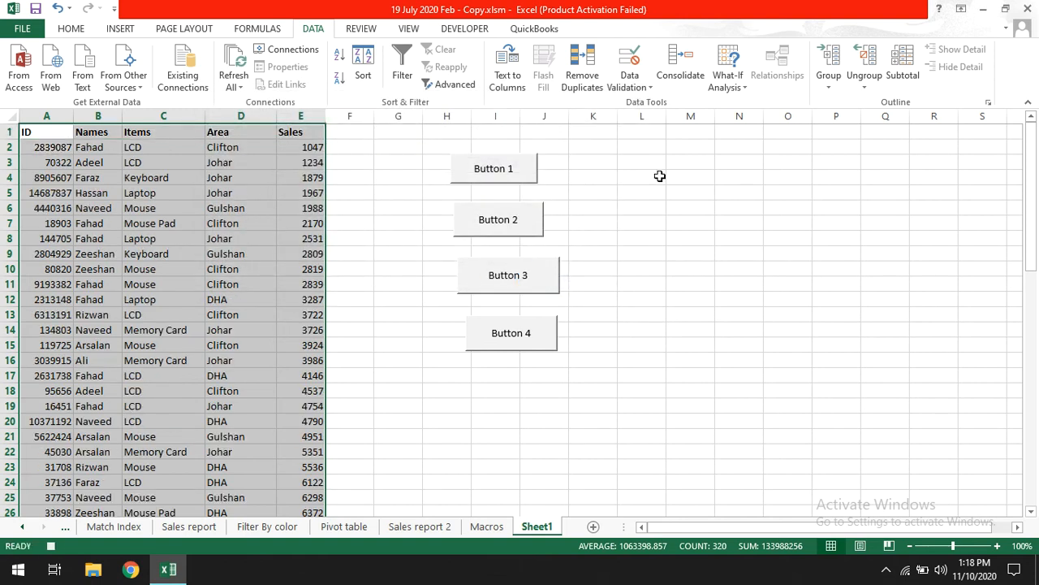
Select cell M2 and stop recording the fourth button's macro.
left_click(674, 149)
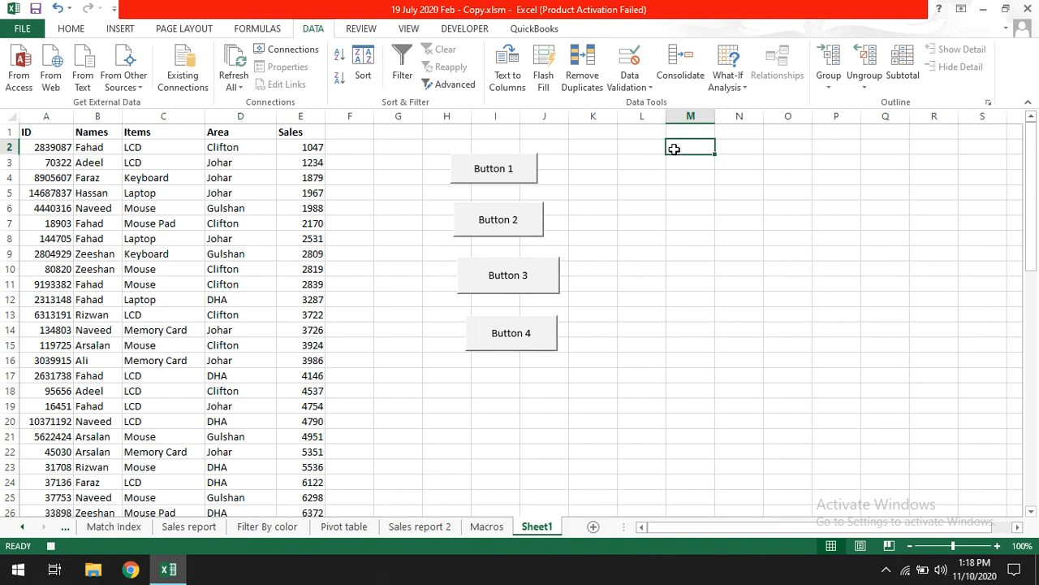
left_click(465, 28)
left_click(101, 49)
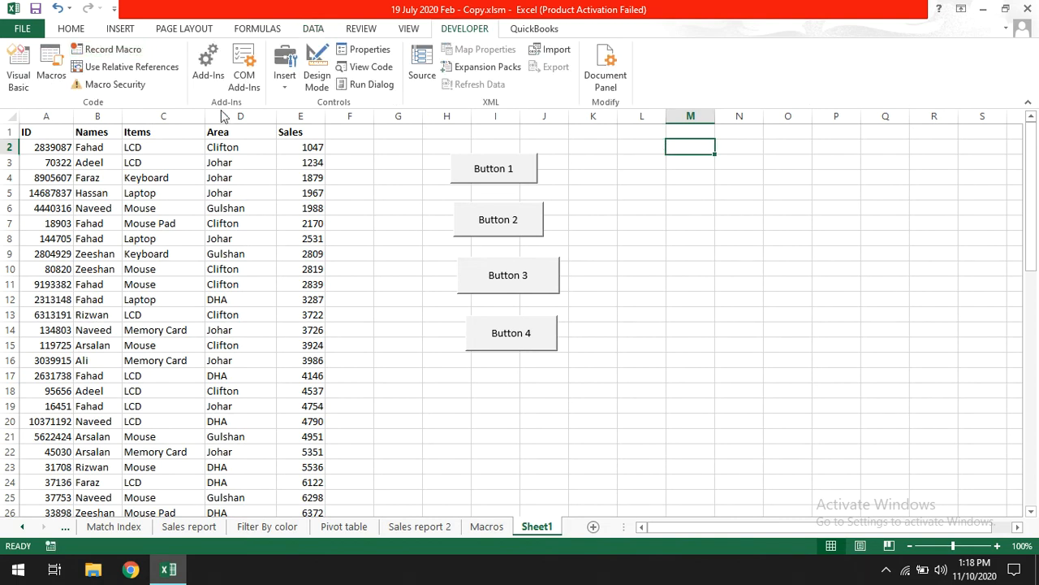
left_click(725, 302)
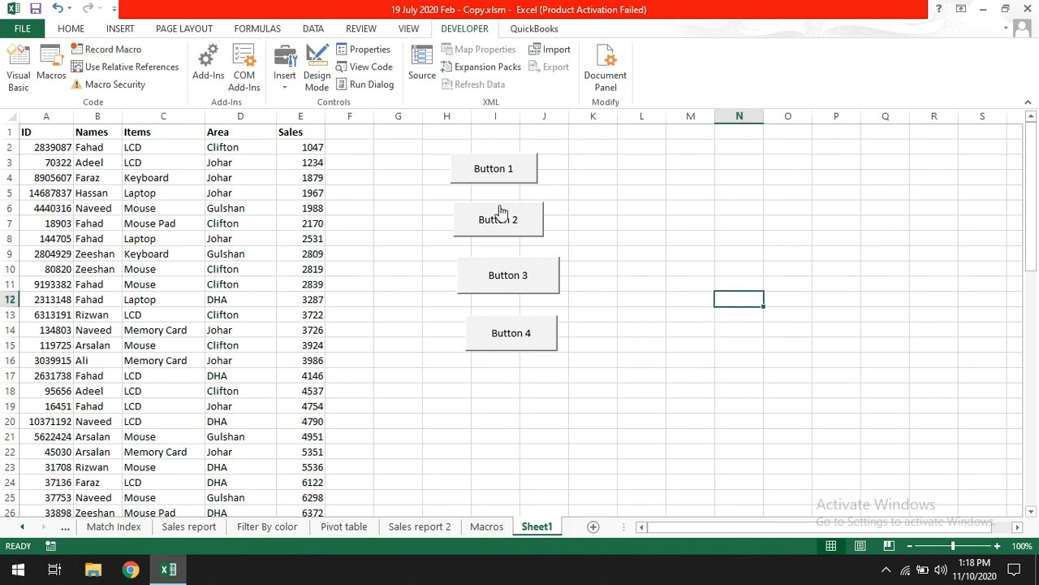
Test Buttons 1 to 4 in order, checking the Area column after Button 3 and the Sales column after Button 4.
left_click(462, 175)
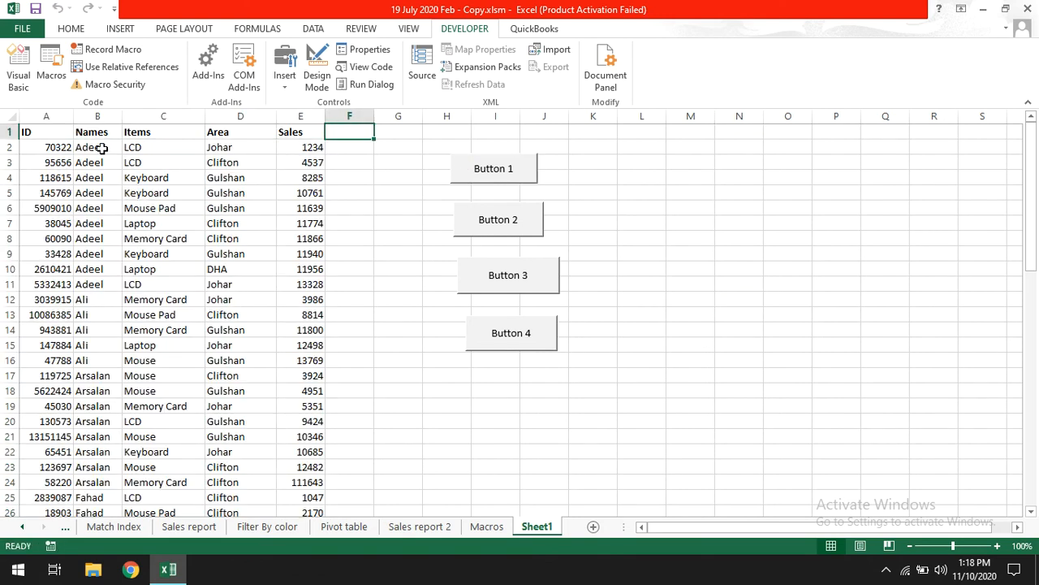
left_click(532, 216)
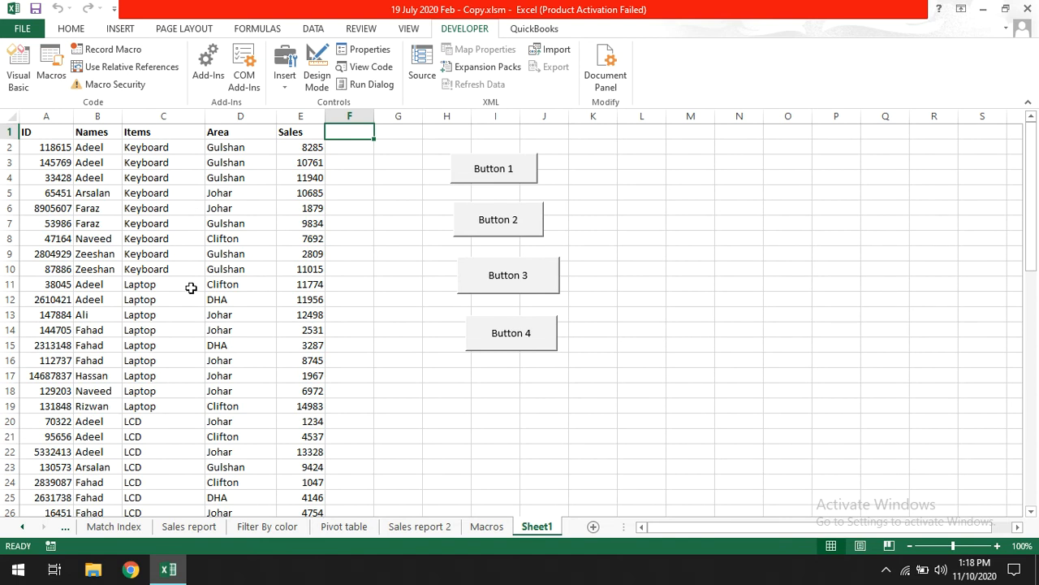
left_click(521, 276)
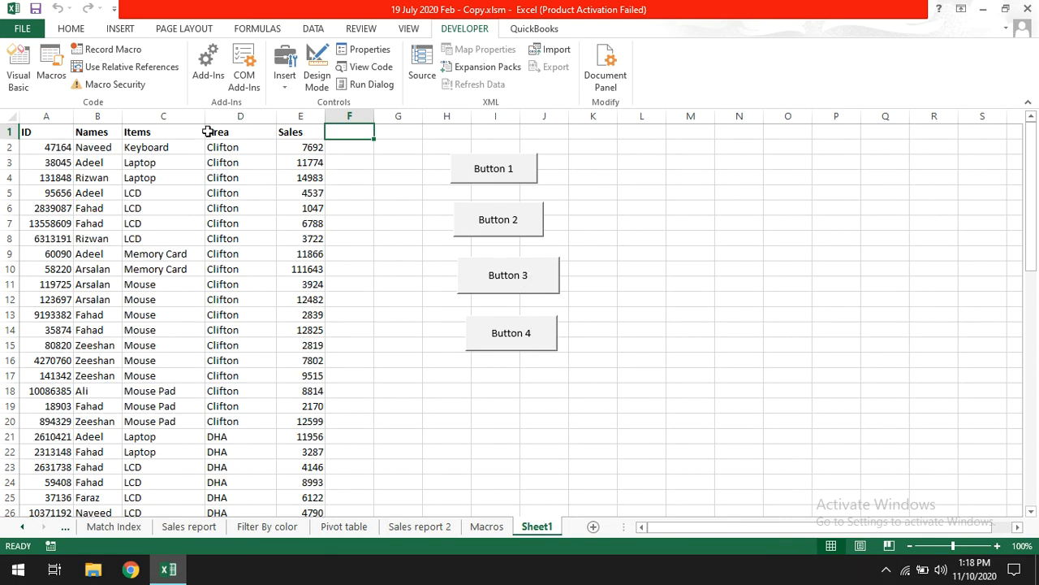
left_click_drag(216, 132, 211, 436)
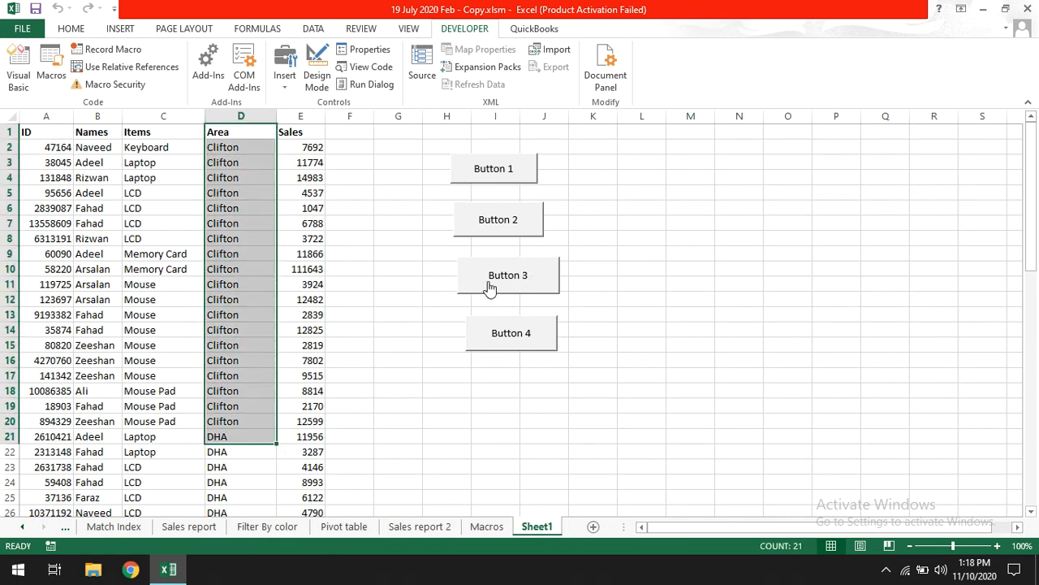
left_click(493, 332)
left_click_drag(316, 140, 274, 329)
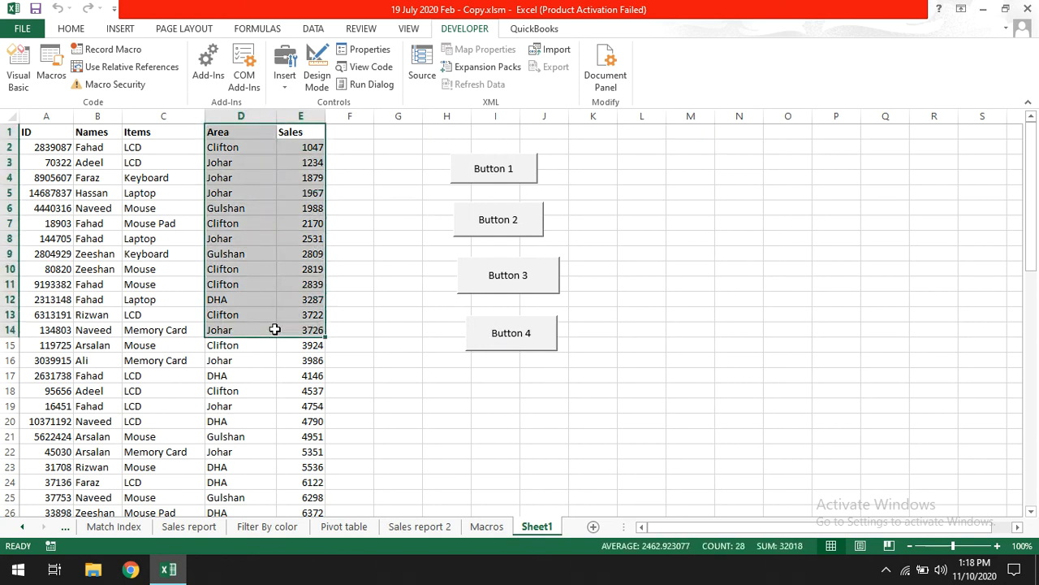
Run the four sort buttons once more, from Button 1 through Button 4.
left_click(514, 167)
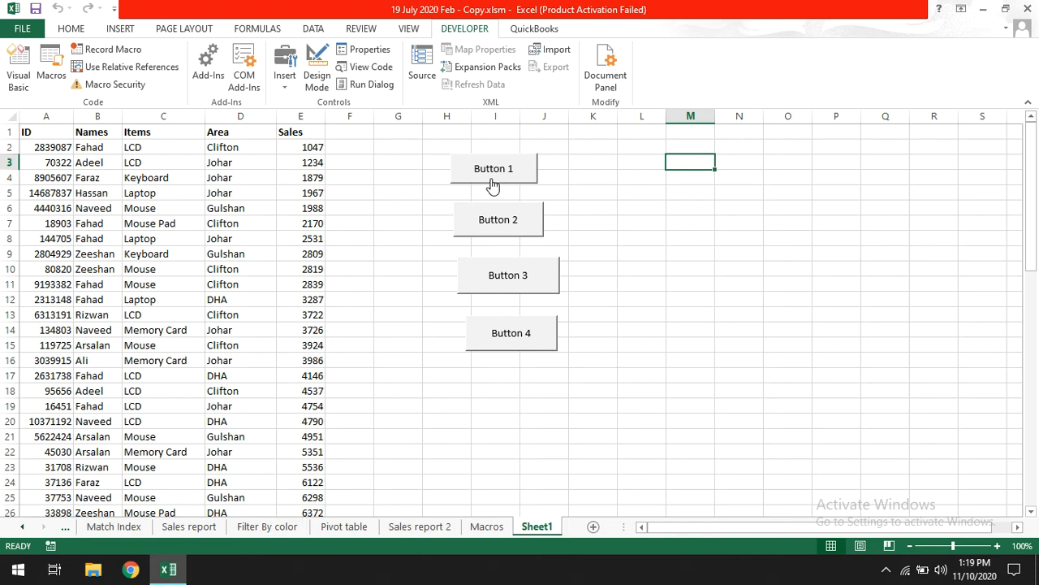
left_click(493, 182)
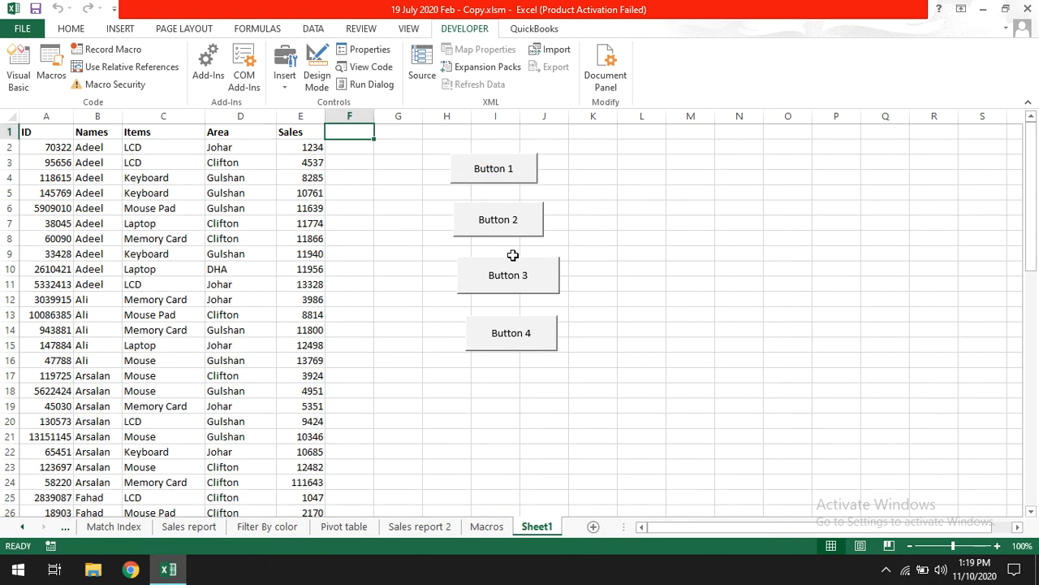
left_click(499, 225)
left_click(506, 274)
left_click(497, 342)
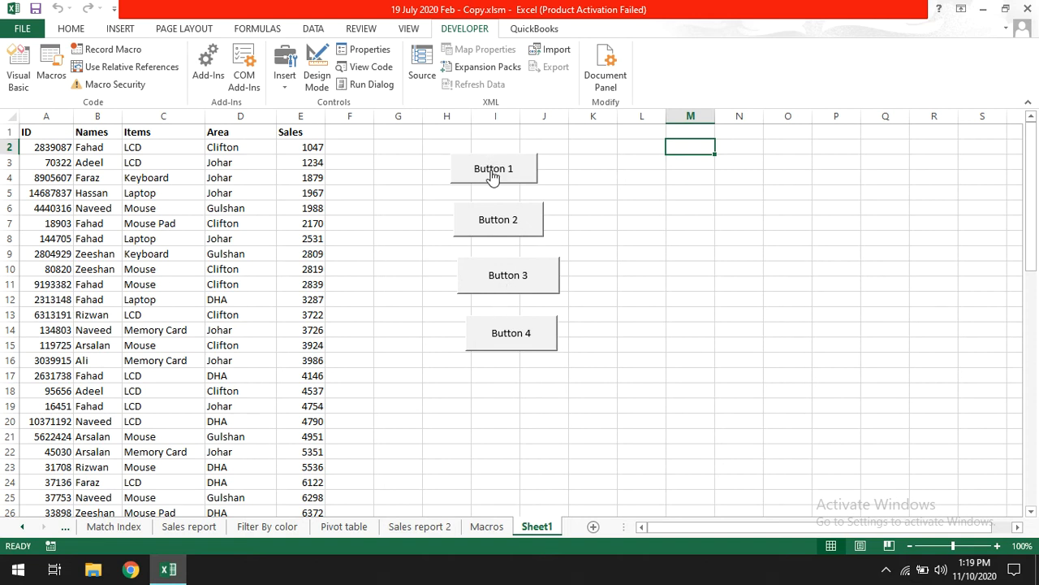
right_click(493, 177)
key("Escape")
left_click(493, 262)
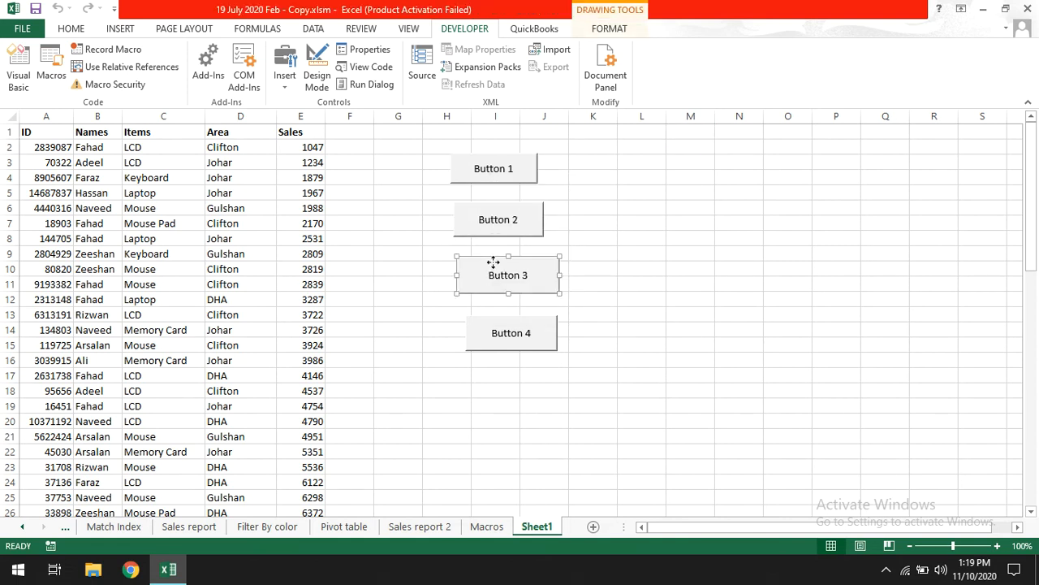
right_click(493, 262)
key("Escape")
right_click(473, 341)
key("Escape")
Select Button 1 and Button 2 together and set their height to 0.4" and their width to 1".
right_click(492, 220)
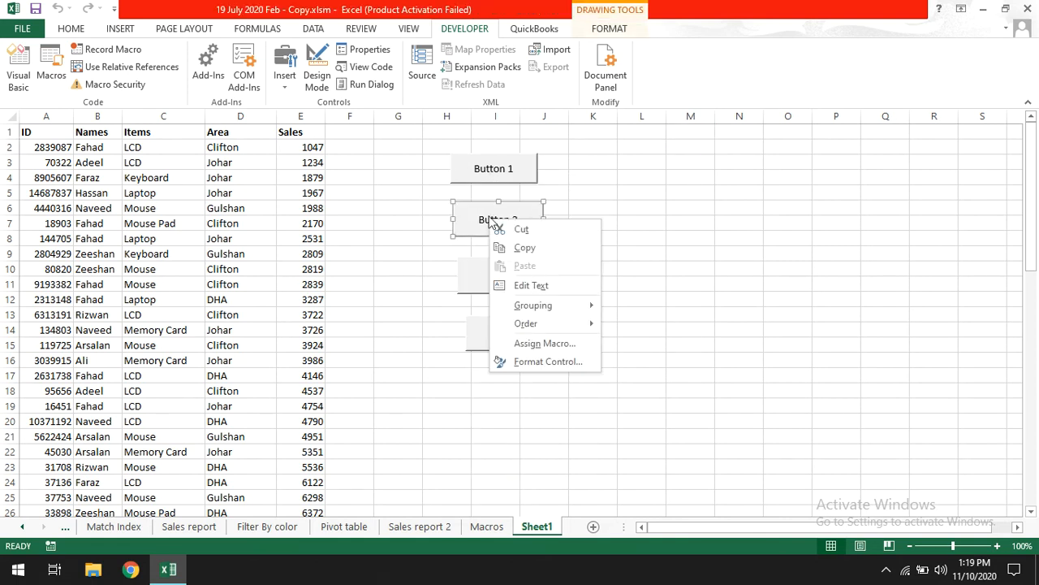
left_click(489, 168, "ctrl")
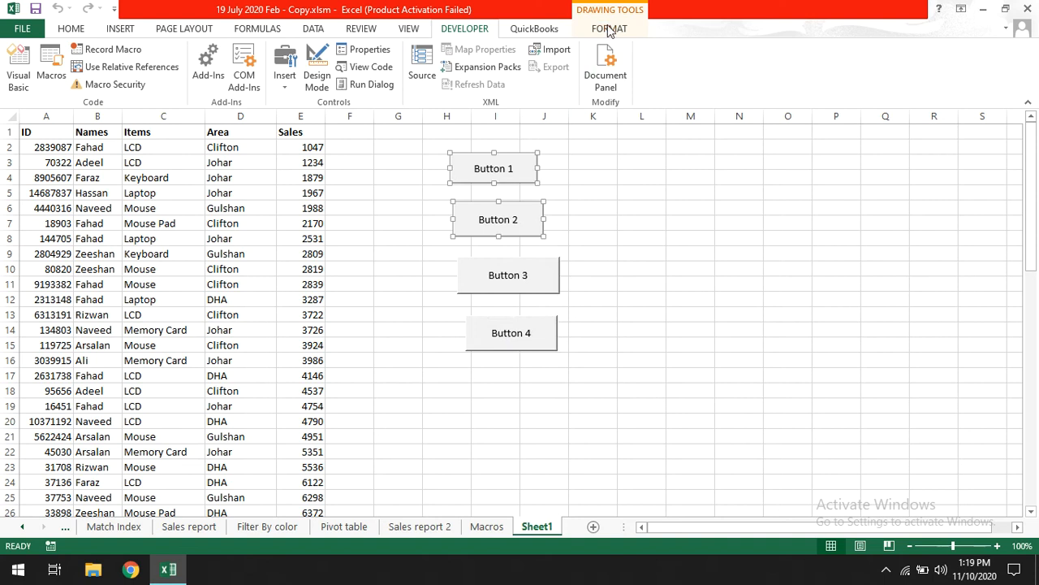
left_click(637, 30)
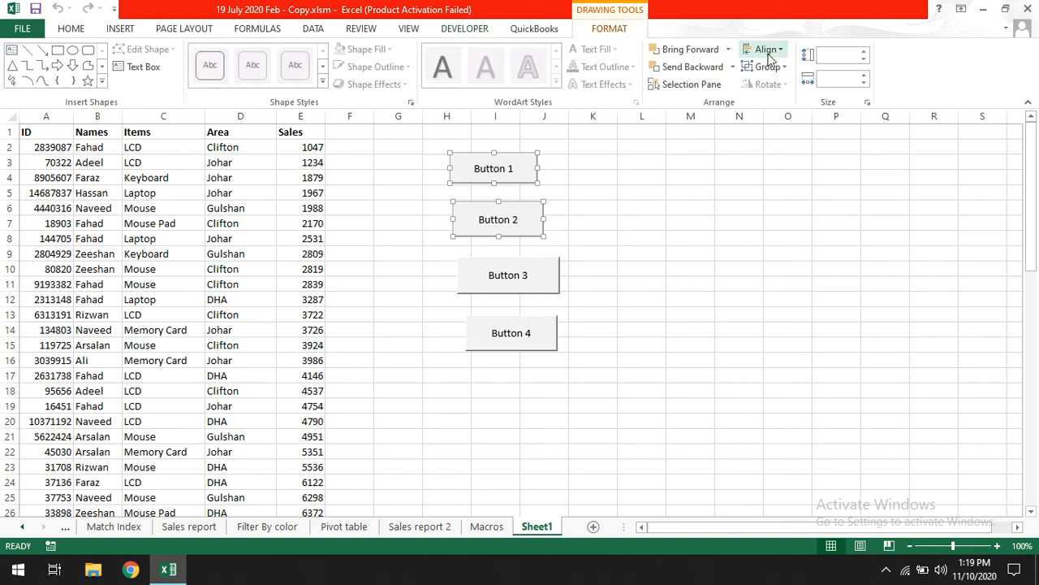
left_click(864, 60)
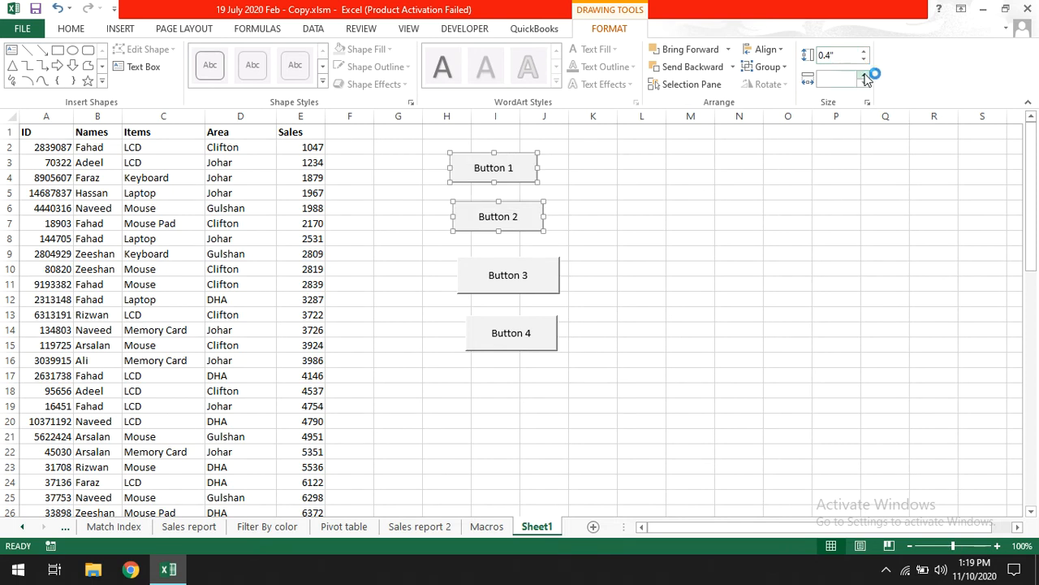
left_click(865, 76)
left_click_drag(865, 75, 866, 75)
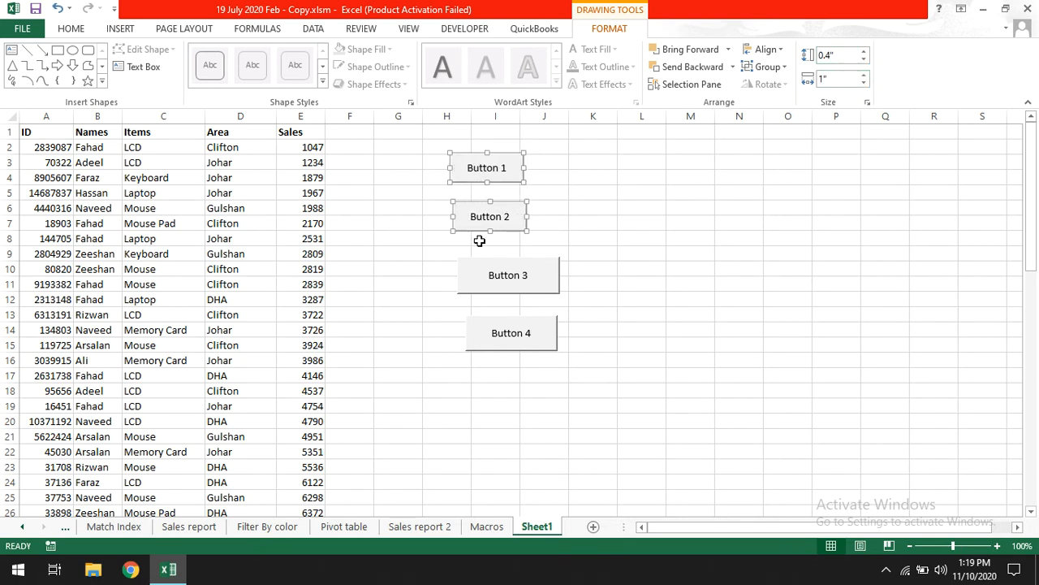
Select Button 3 and Button 4 together and set their height to 0.4".
left_click(513, 268)
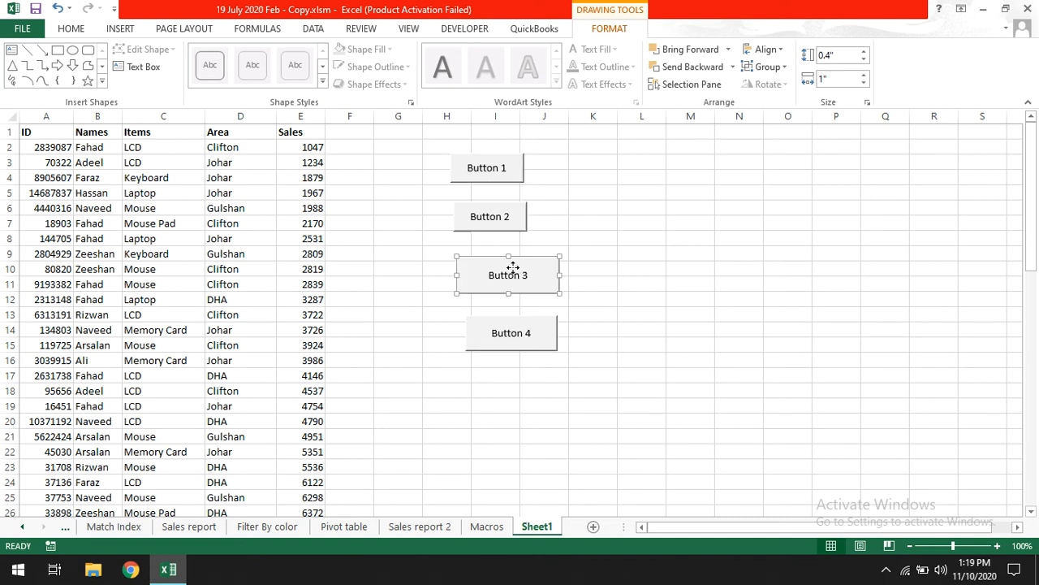
right_click(513, 268)
left_click(528, 316, "ctrl")
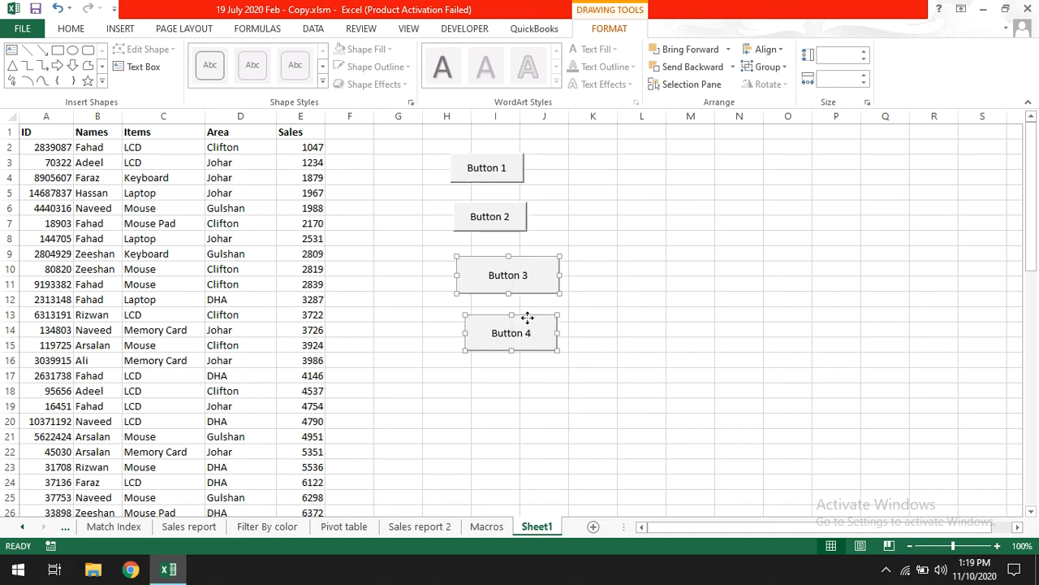
left_click(864, 53)
left_click(864, 53)
left_click(864, 52)
left_click(864, 53)
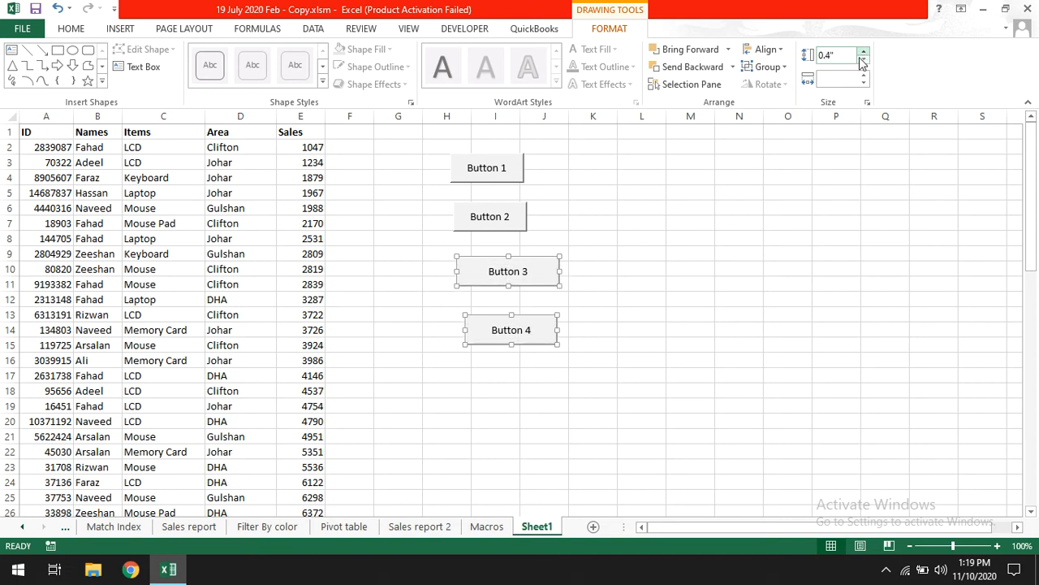
Set the width of the selected Button 3 and Button 4 to 1".
left_click(863, 76)
left_click(863, 76)
left_click(863, 76)
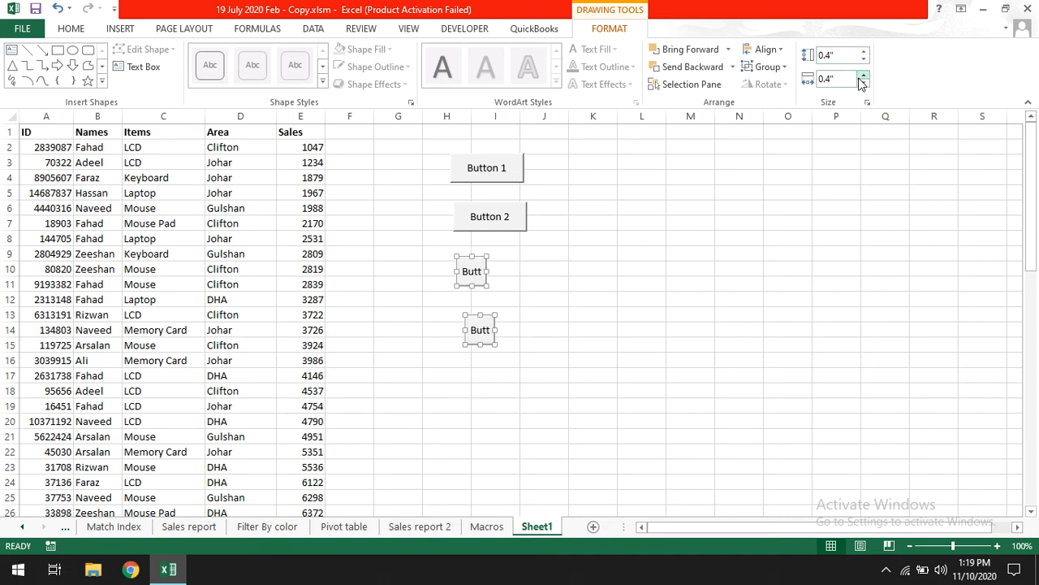
left_click(861, 78)
left_click(862, 78)
left_click(861, 78)
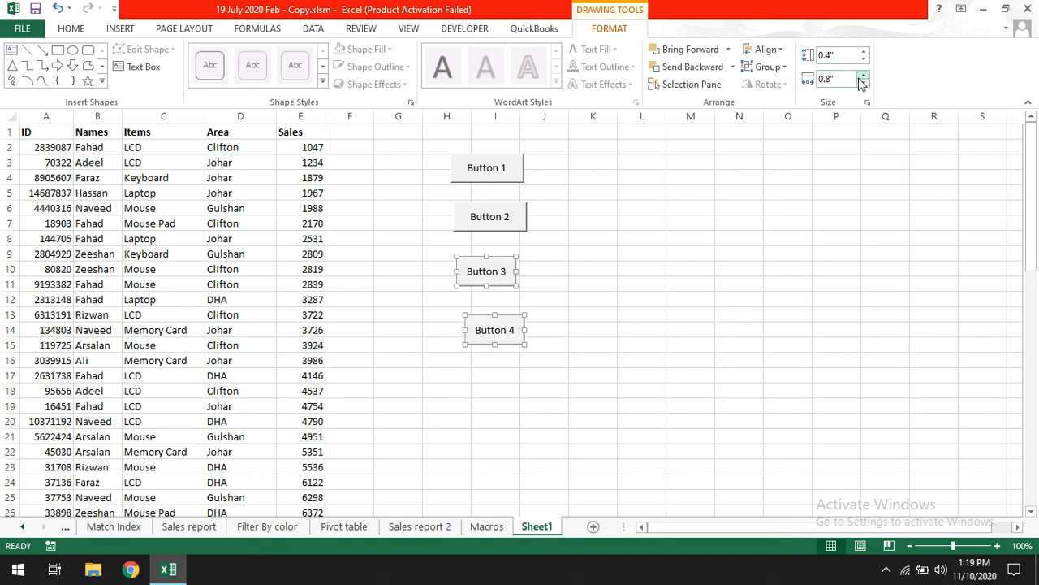
left_click(862, 75)
left_click(862, 75)
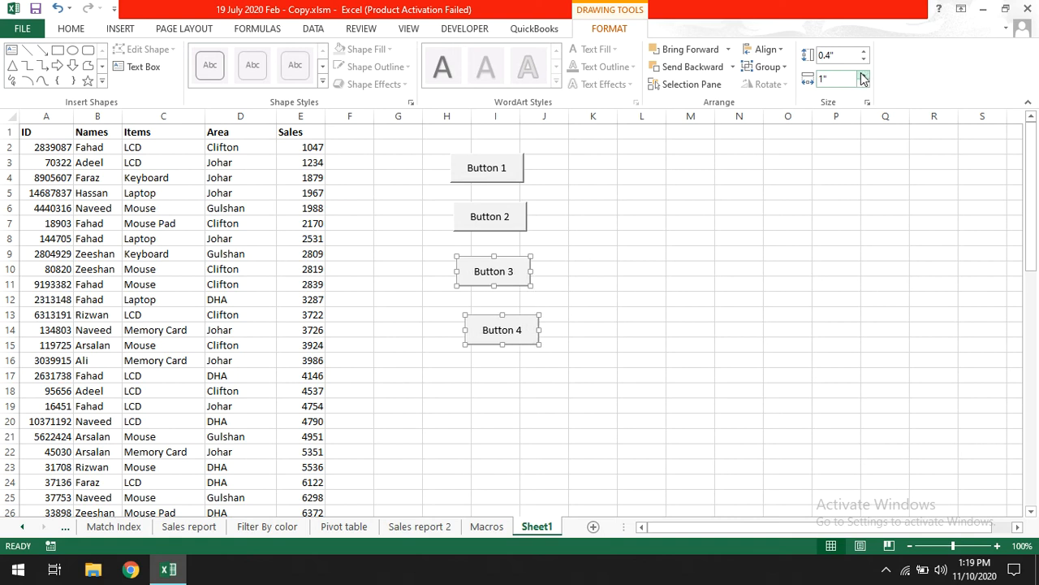
Align Button 3 and Button 4 to each other with Align Center and deselect them.
left_click(766, 49)
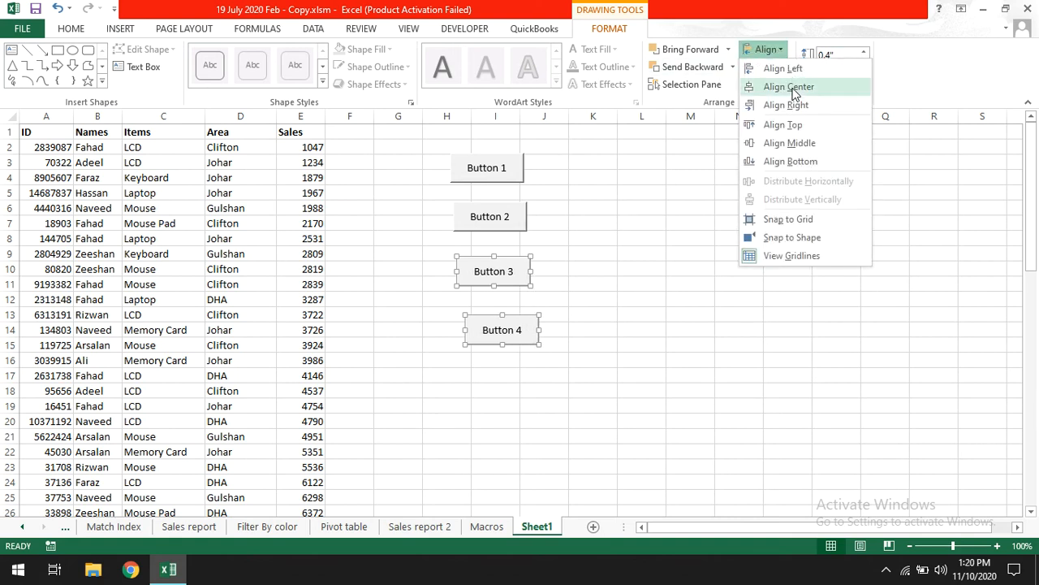
left_click(789, 87)
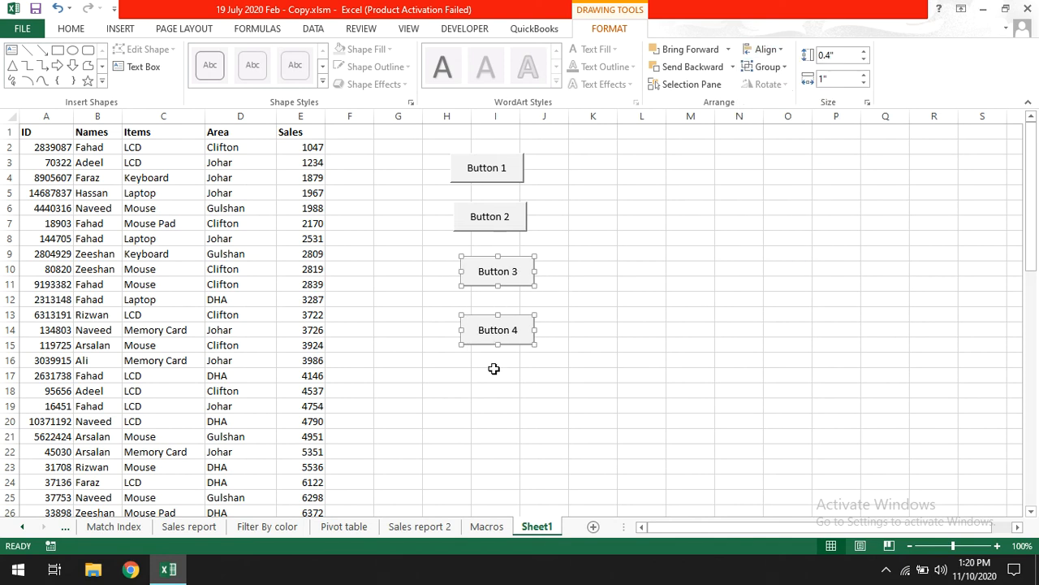
left_click(589, 228)
Change the label of Button 1 to "Sort Names".
right_click(510, 172)
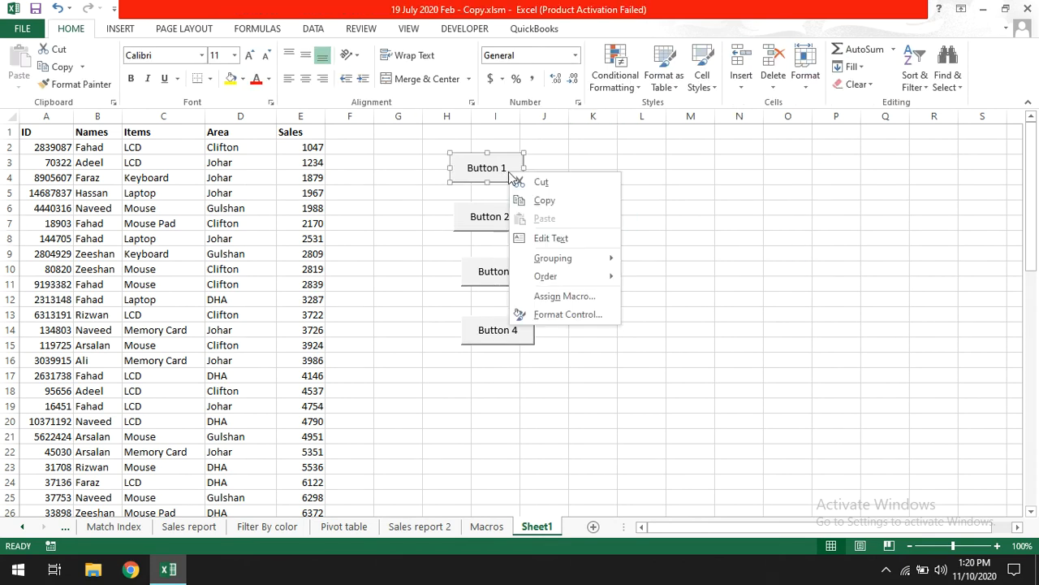
left_click(552, 238)
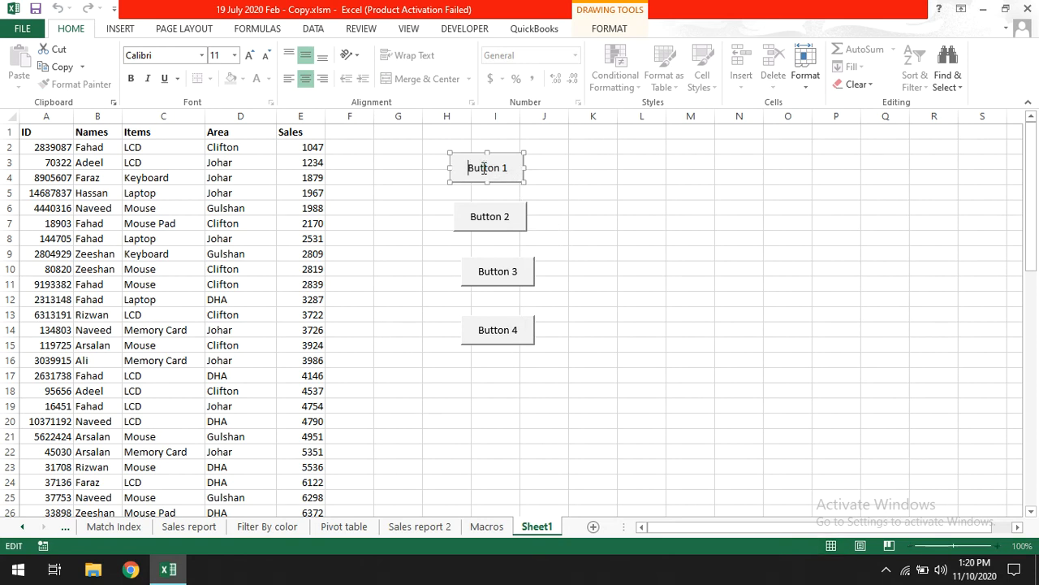
key("ctrl+a")
type("Sort Names")
Change the label of Button 2 to "Sort Items".
right_click(514, 217)
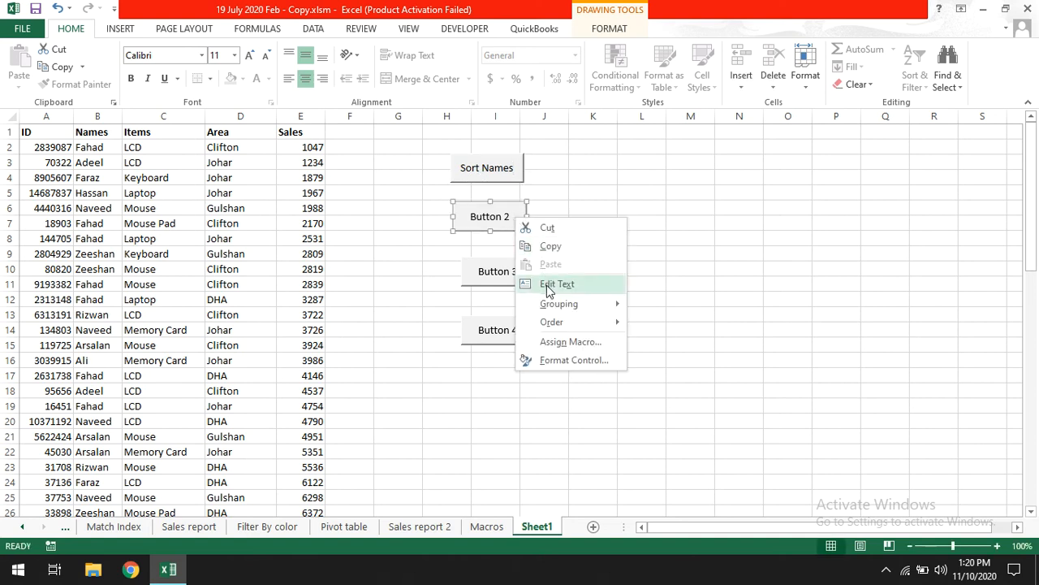
left_click(548, 286)
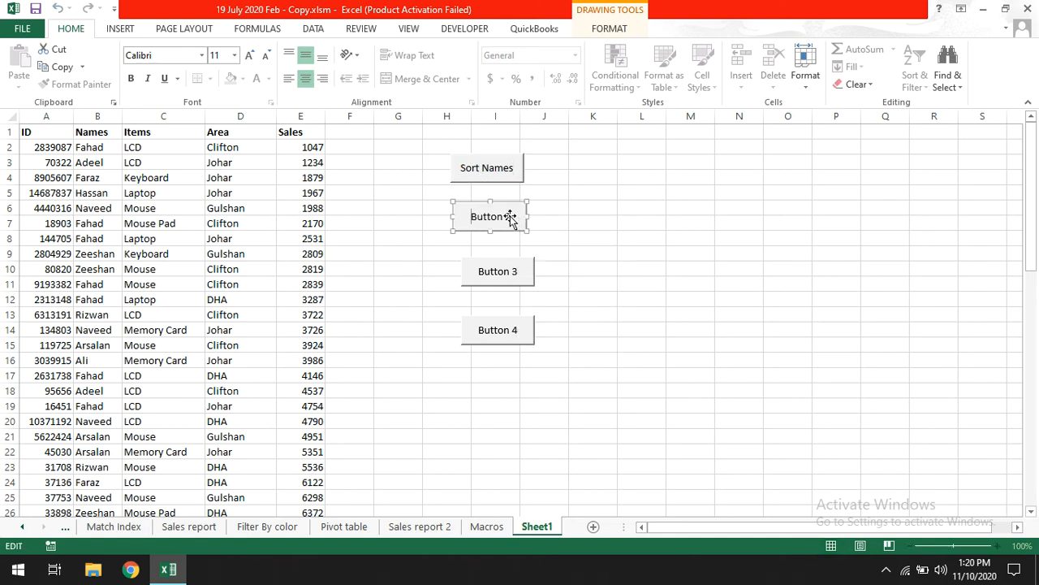
left_click_drag(509, 216, 446, 211)
type("Sort Items")
Change the label of Button 3 to "Sort Area".
right_click(501, 276)
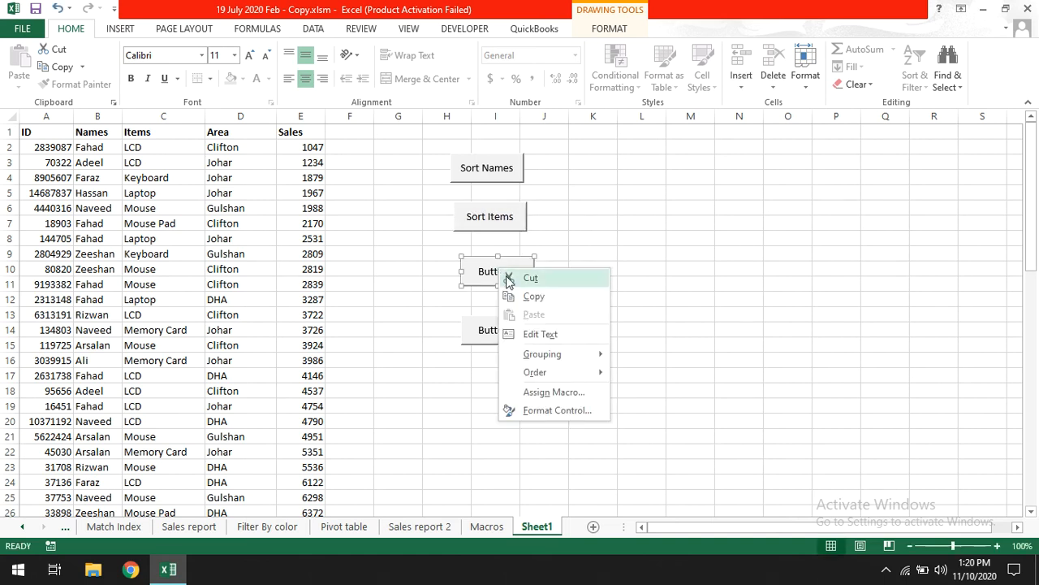
left_click(534, 332)
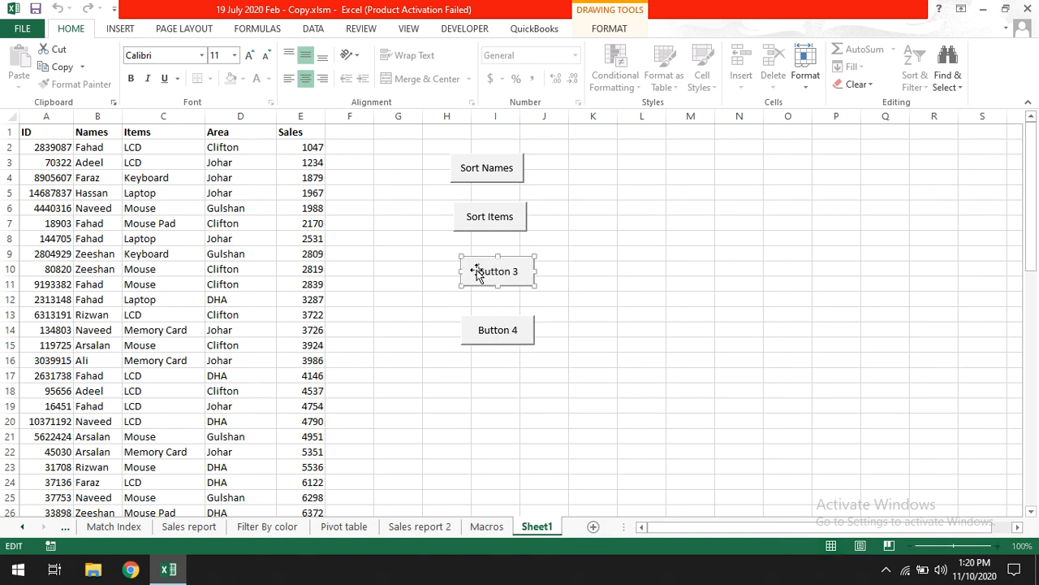
key("ctrl+a")
type("Sort Area")
Change the label of Button 4 to "Sort Sales" and finish the text editing.
right_click(492, 329)
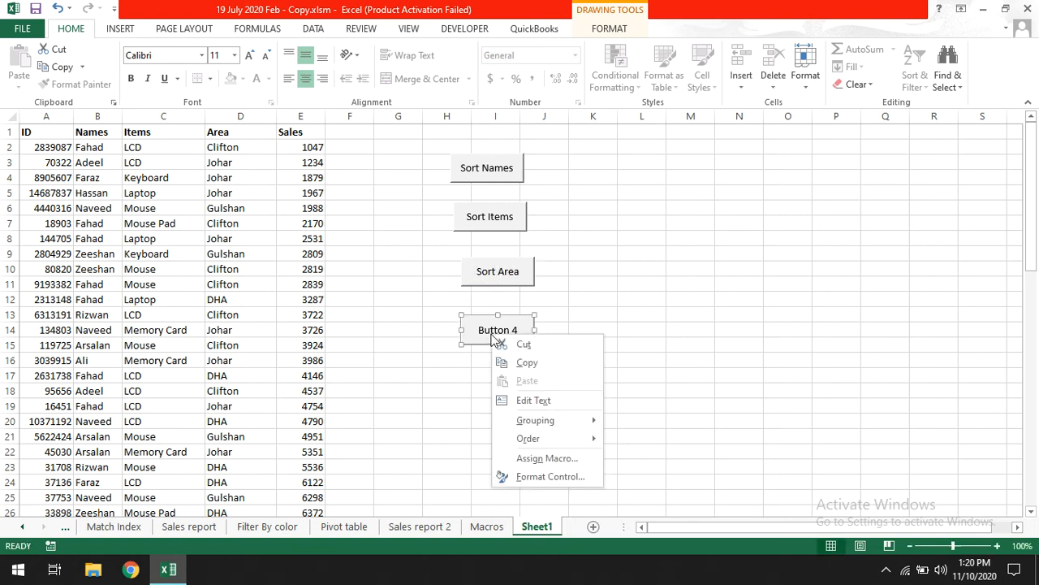
key("Escape")
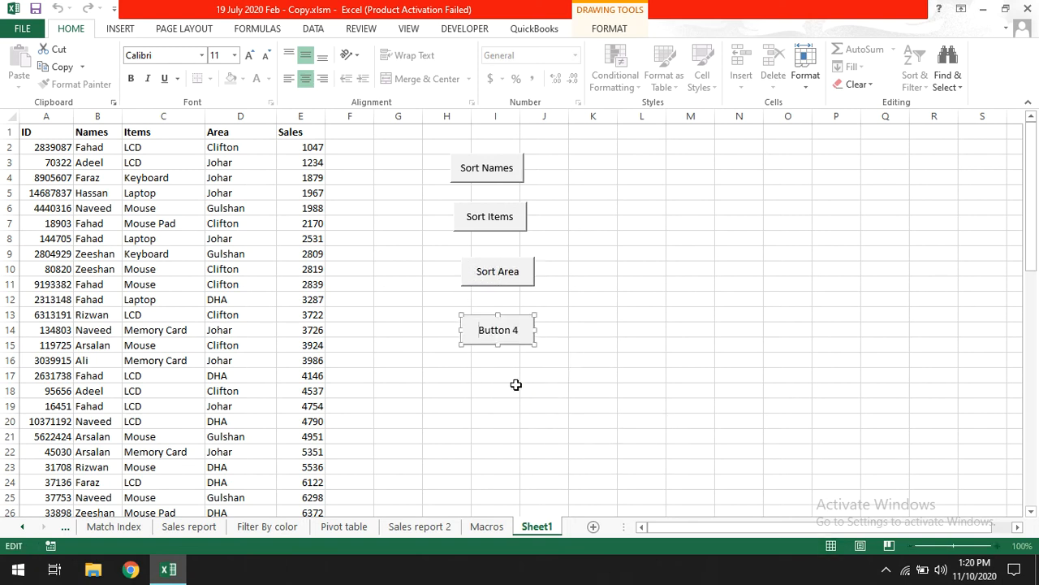
key("End")
key("shift+Left")
key("shift+End")
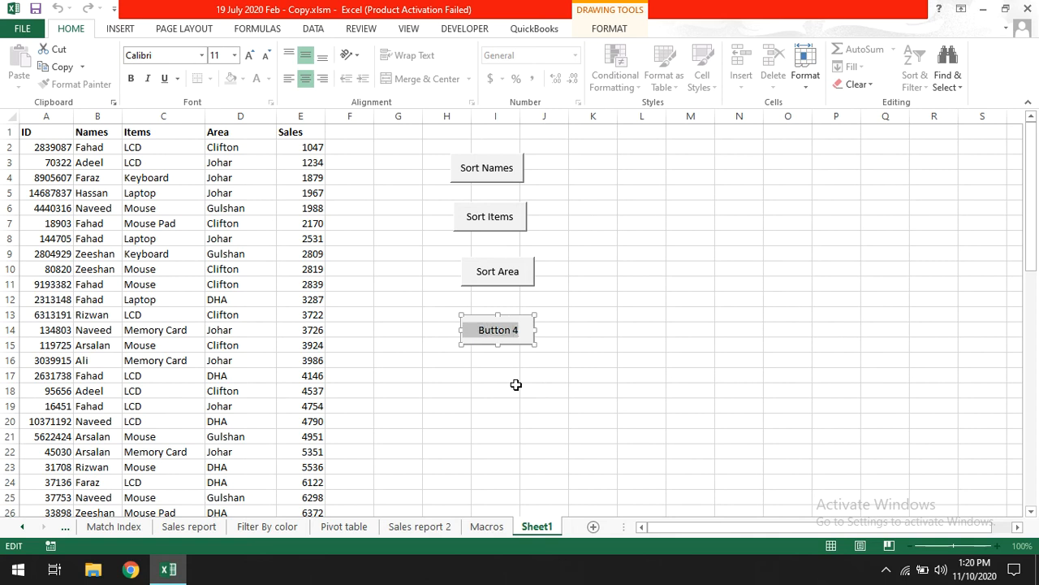
type("Sort ")
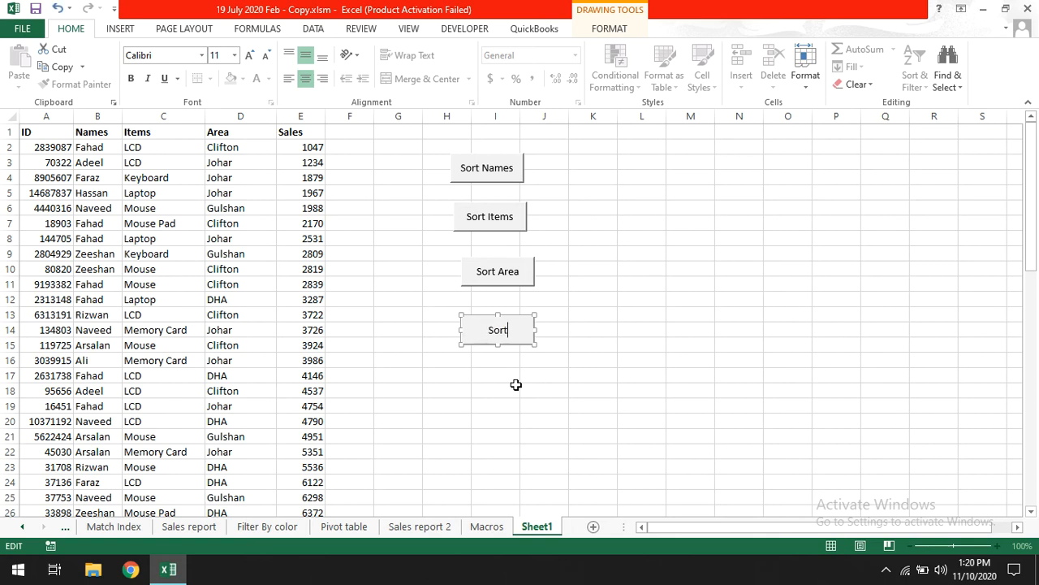
type("Sales")
left_click(655, 299)
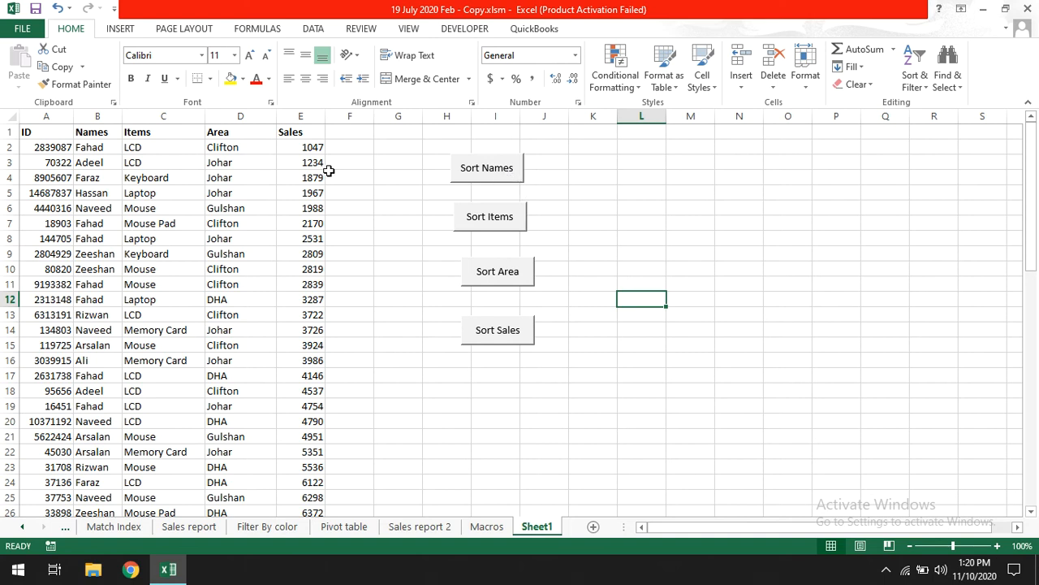
Test the relabelled buttons in order: Sort Names, Sort Items, Sort Area and Sort Sales.
left_click(488, 167)
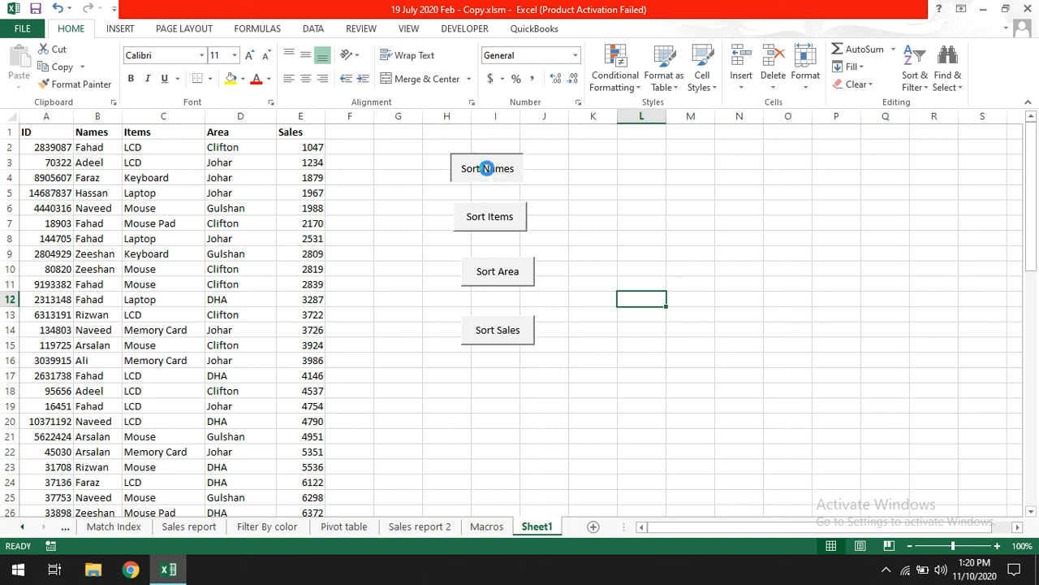
left_click(490, 216)
left_click(497, 270)
left_click(487, 330)
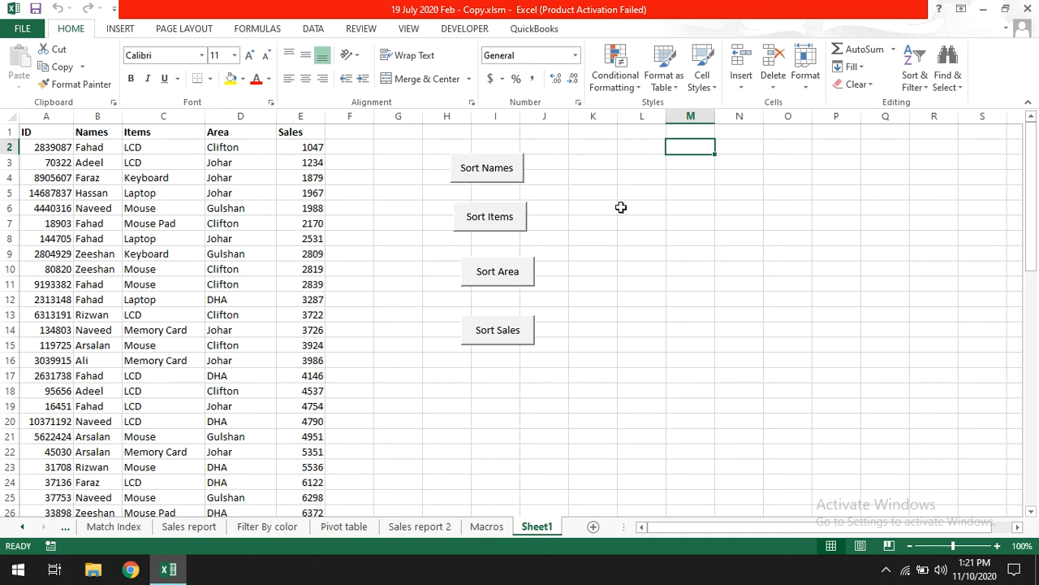
Enter the file extensions xlsx in cell M2 and xlsm in cell M3.
type("x")
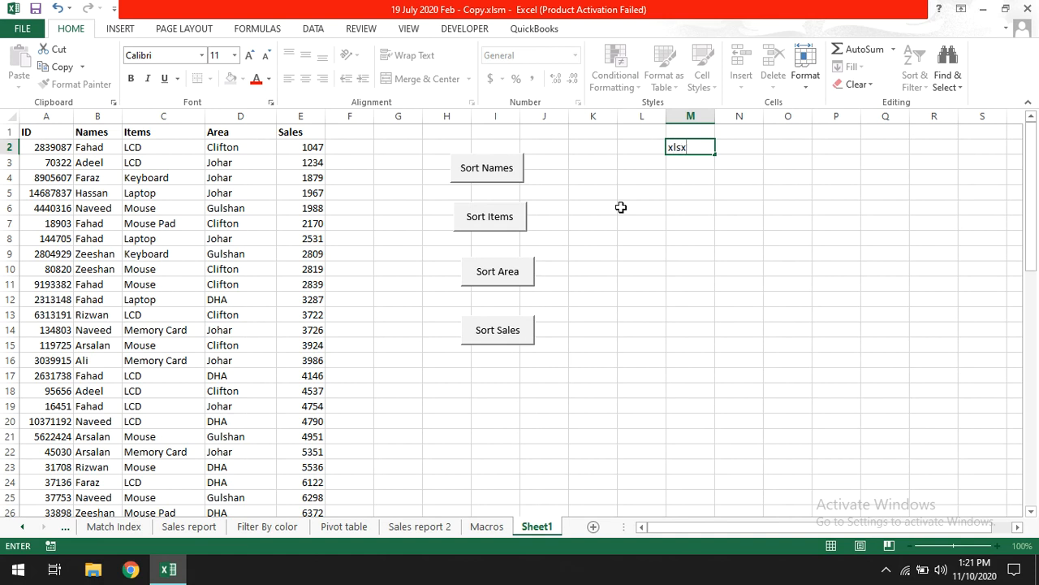
type("lsx")
key("Return")
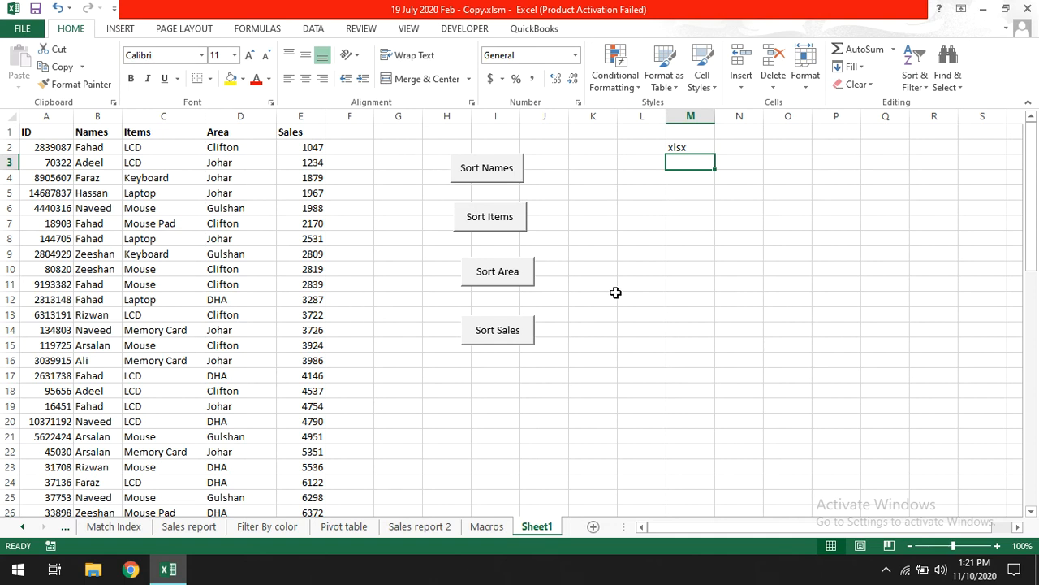
type("xlsm")
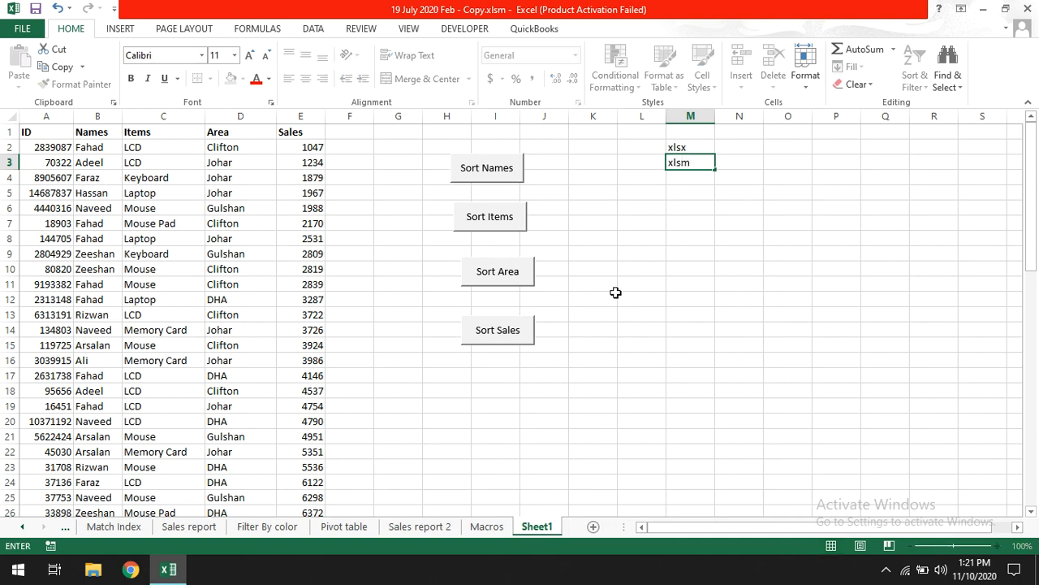
key("Return")
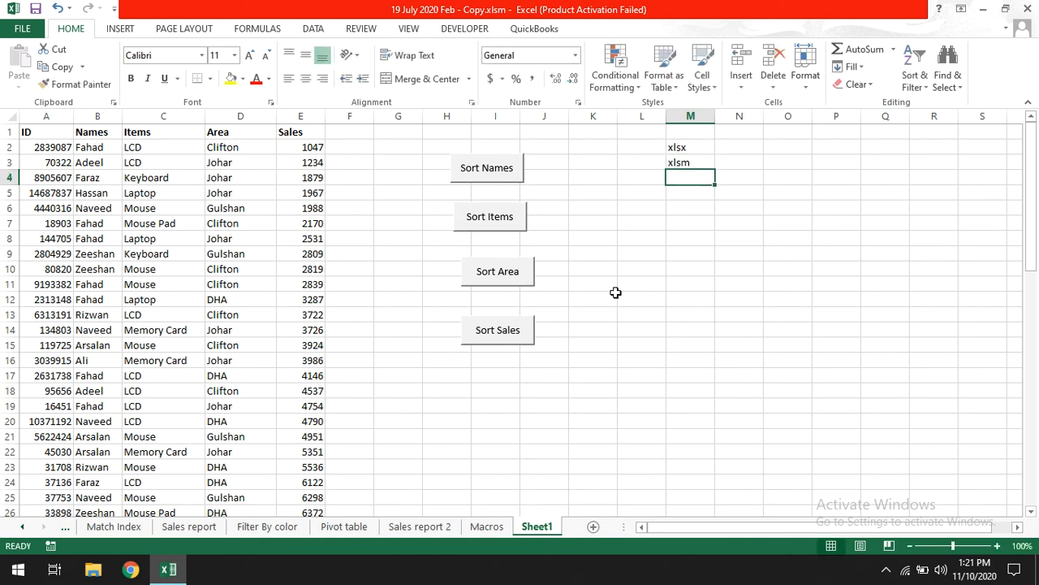
Check the Excel Macro-Enabled Workbook (*.xlsm) type in the Save As dialog, cancel it, and save the workbook under its existing name.
left_click(23, 29)
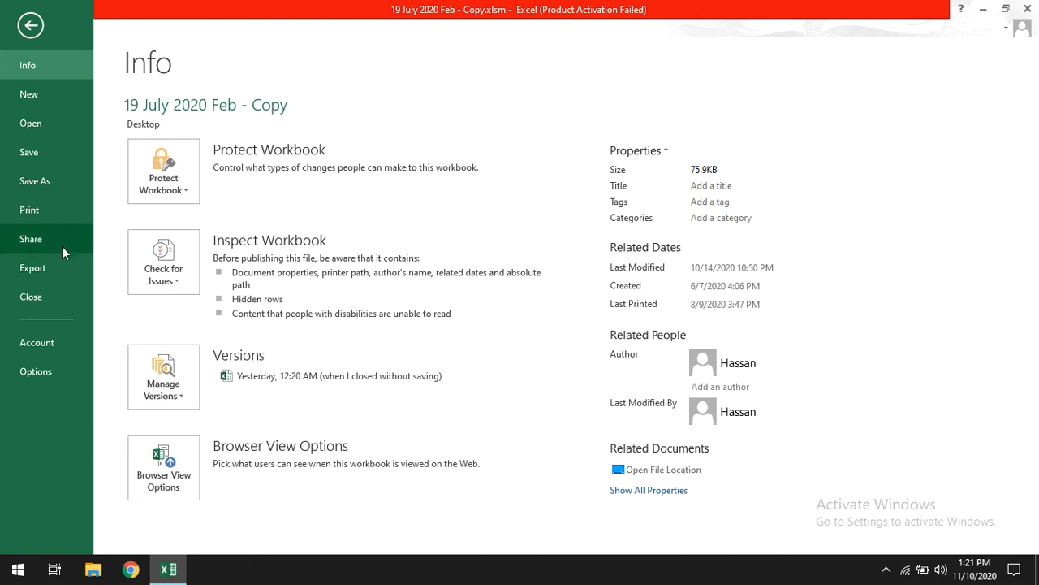
left_click(53, 185)
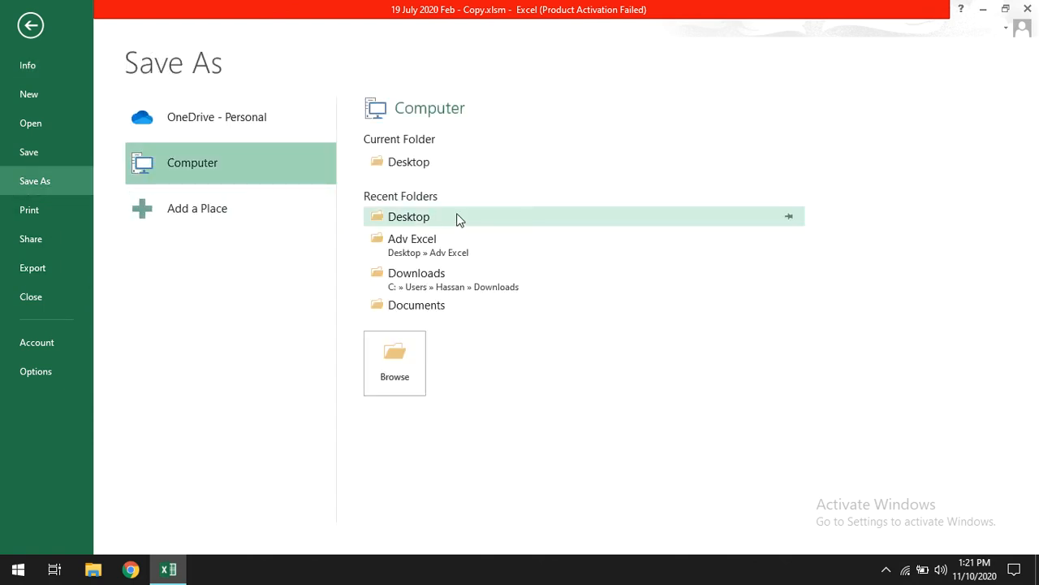
left_click(394, 165)
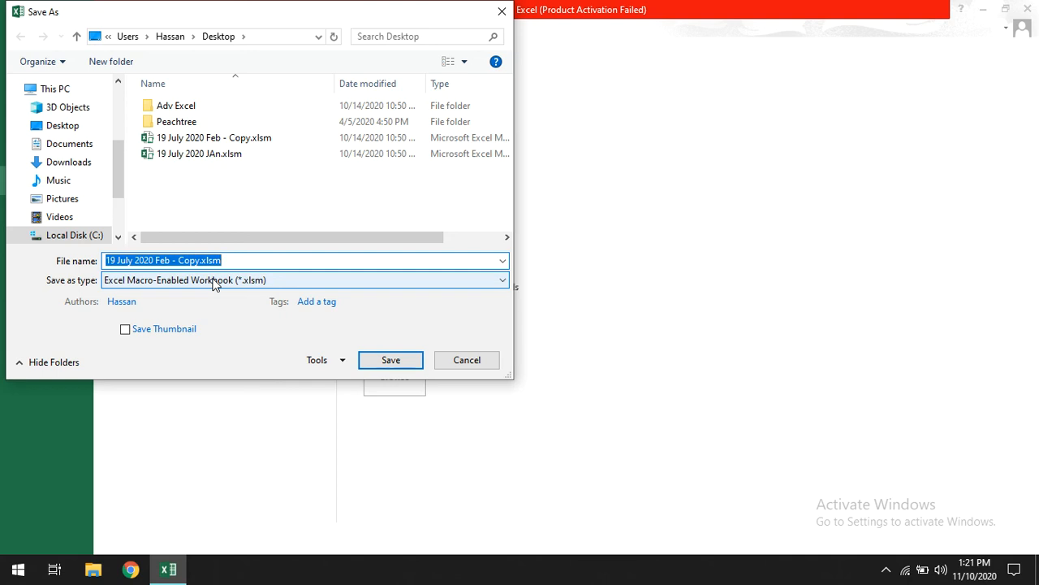
left_click(262, 285)
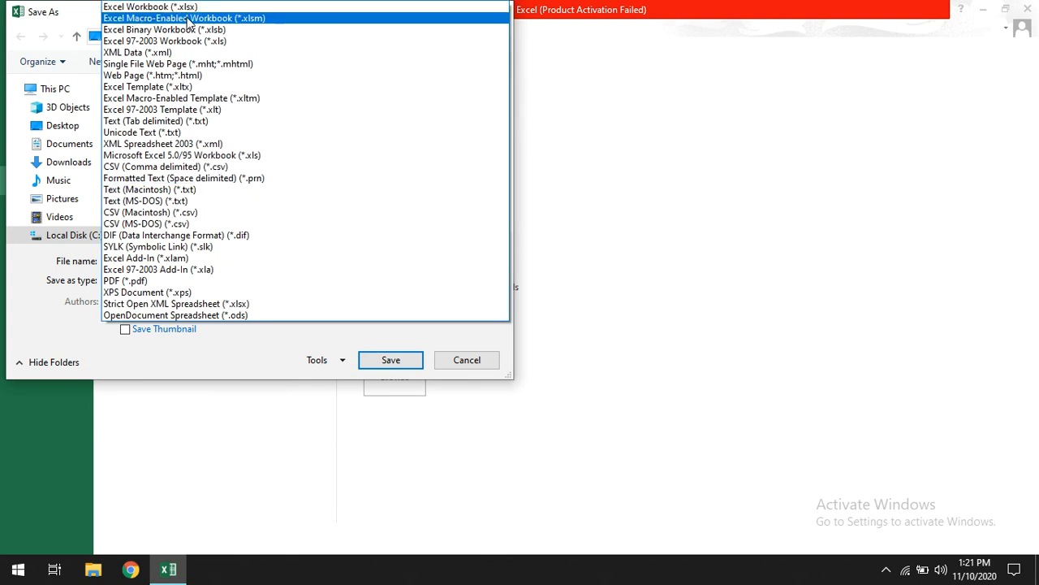
left_click(461, 366)
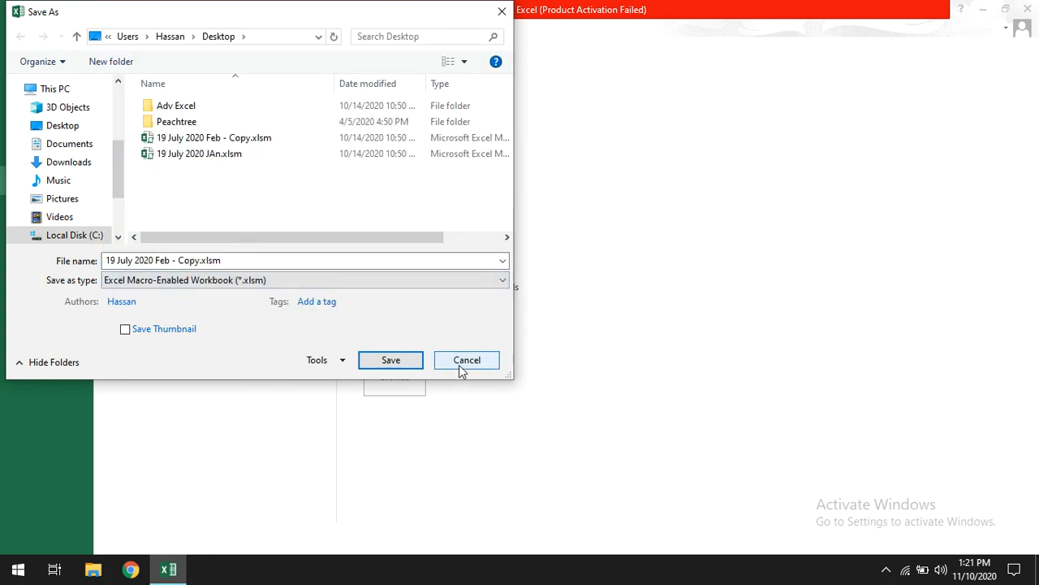
left_click(458, 365)
left_click(43, 152)
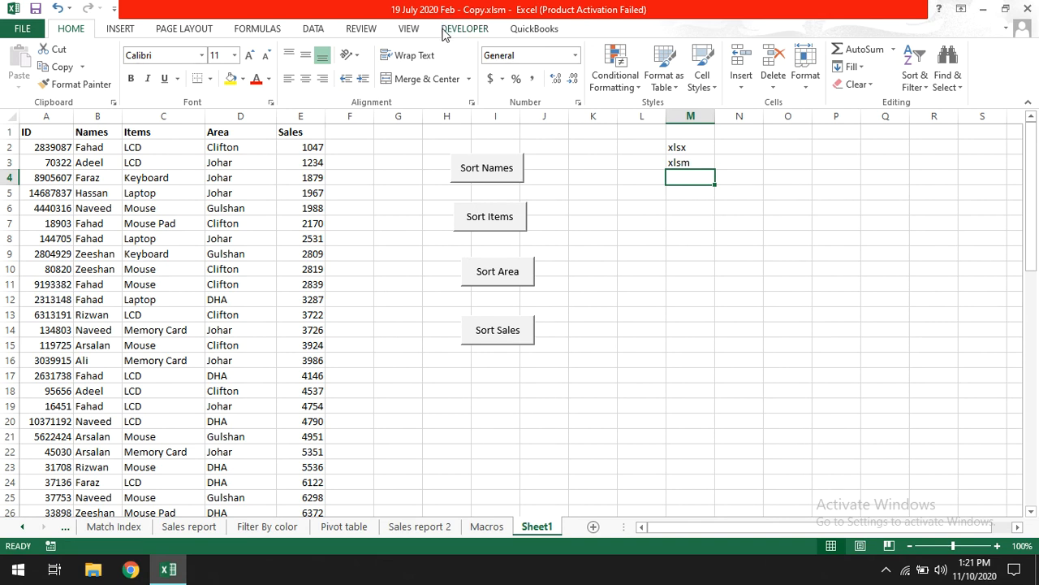
Open the Visual Basic editor for Sheet1 and view the recorded macro code in Module1.
left_click(367, 28)
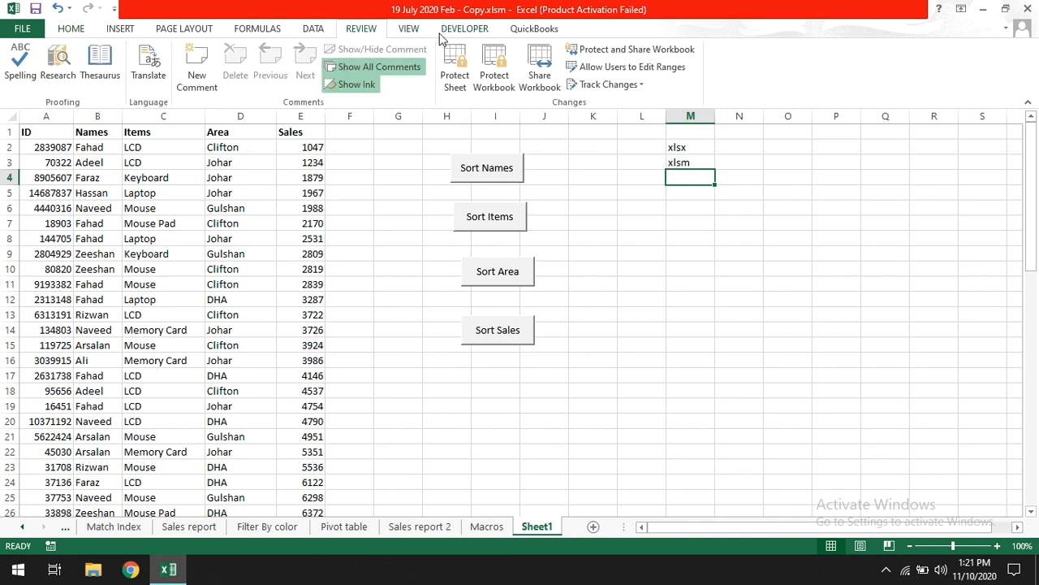
left_click(449, 34)
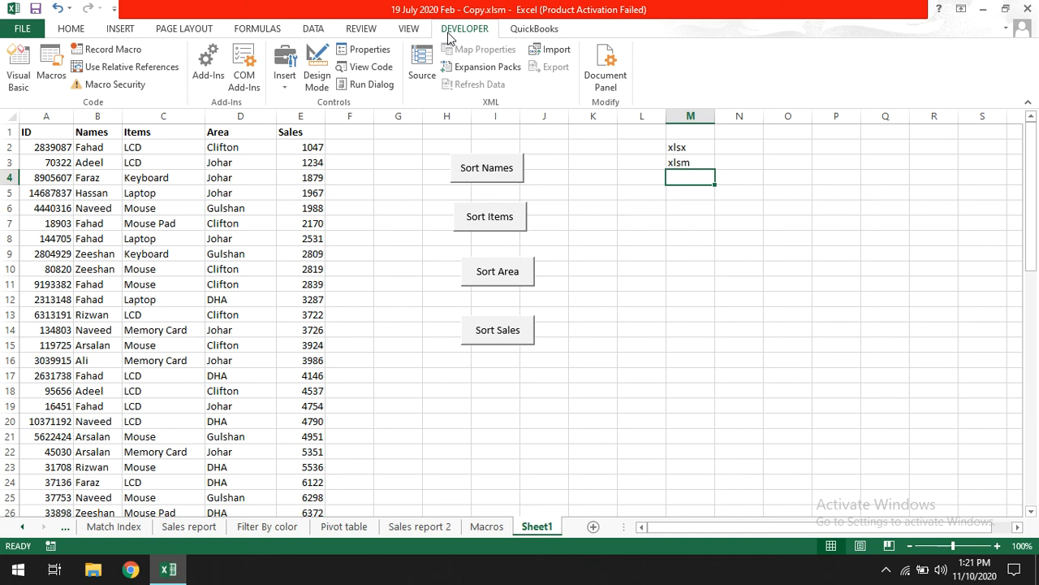
left_click(376, 67)
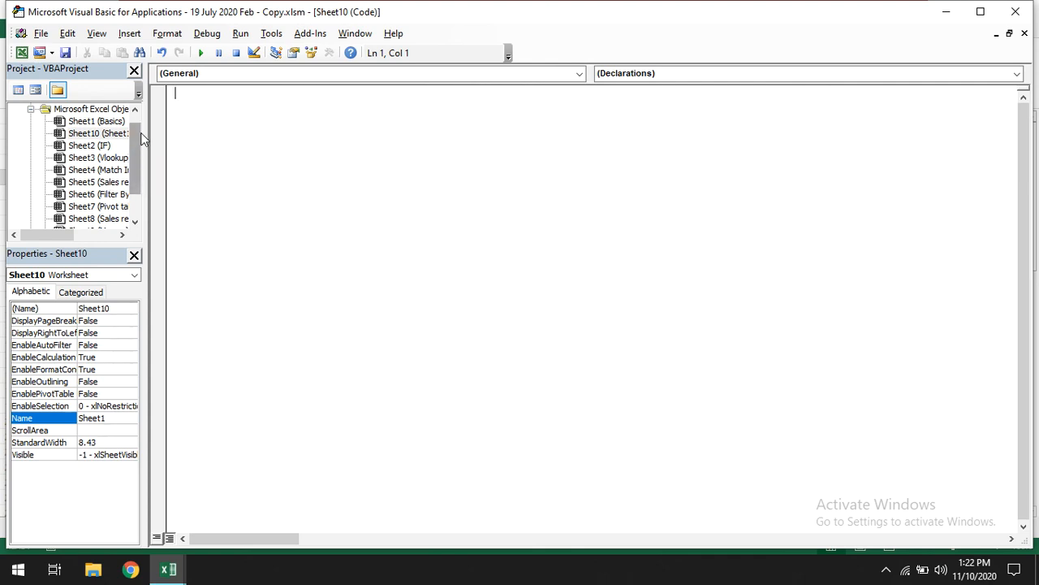
left_click_drag(142, 158, 144, 196)
double_click(78, 220)
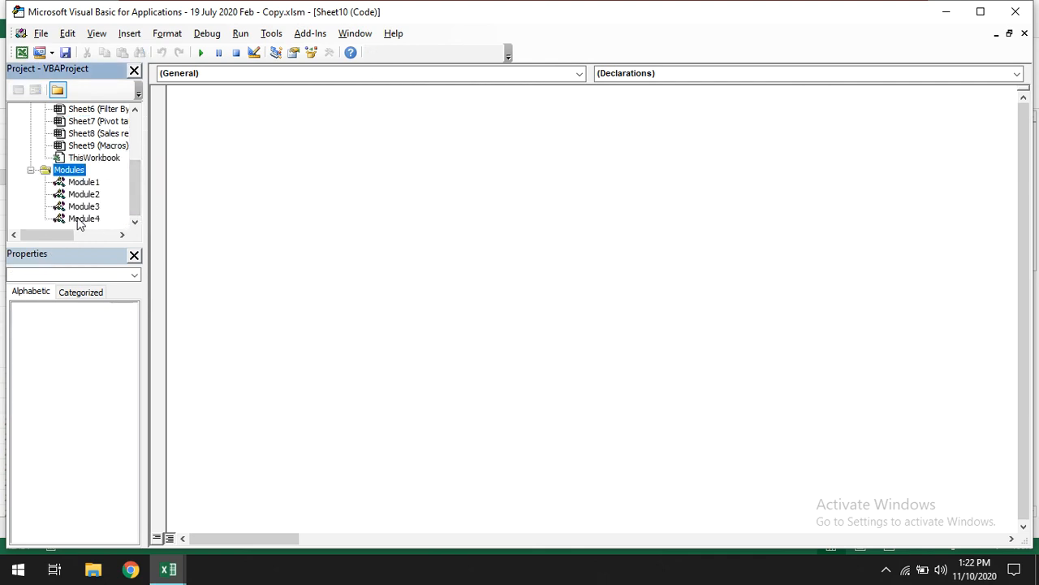
left_click(86, 183)
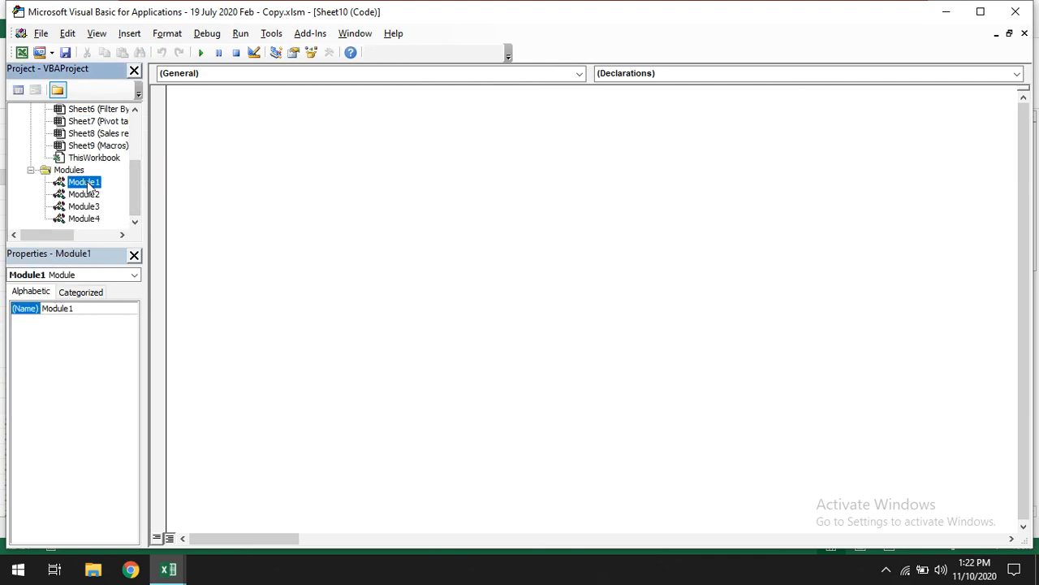
double_click(86, 183)
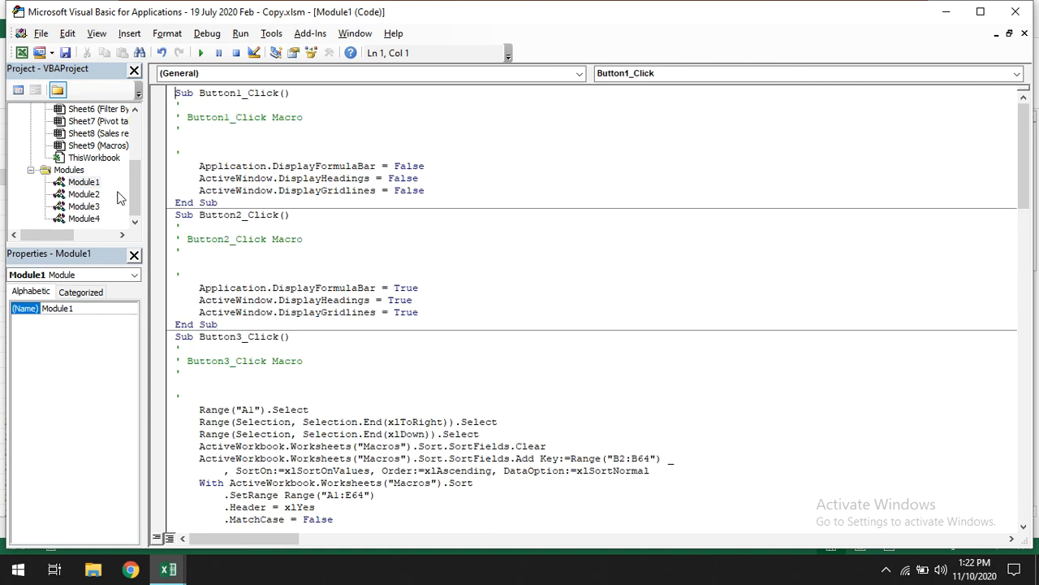
Examine the recorded macro code in Module2 and Module3, and close the Visual Basic editor.
double_click(81, 195)
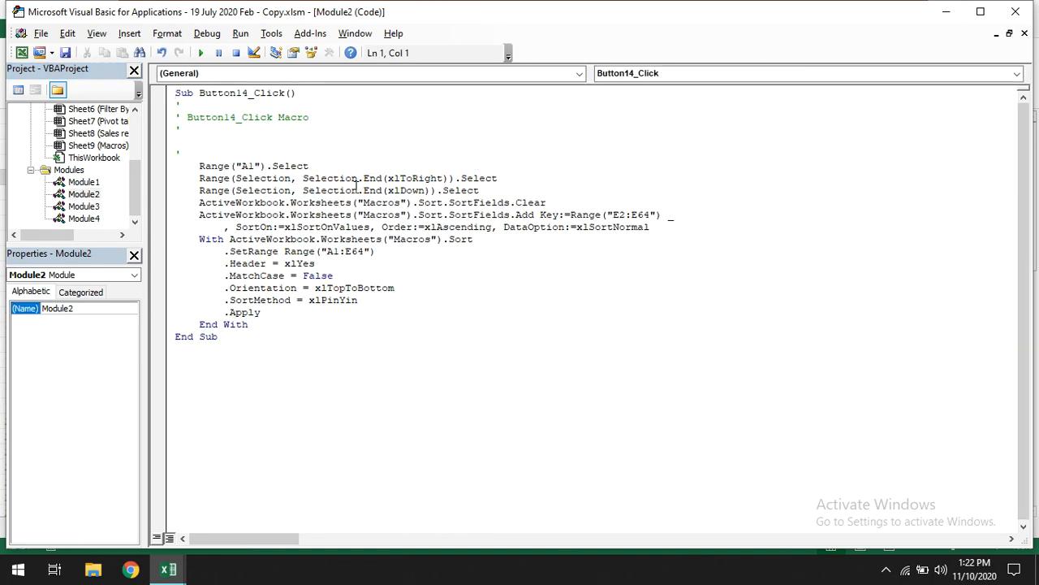
double_click(86, 208)
left_click(85, 208)
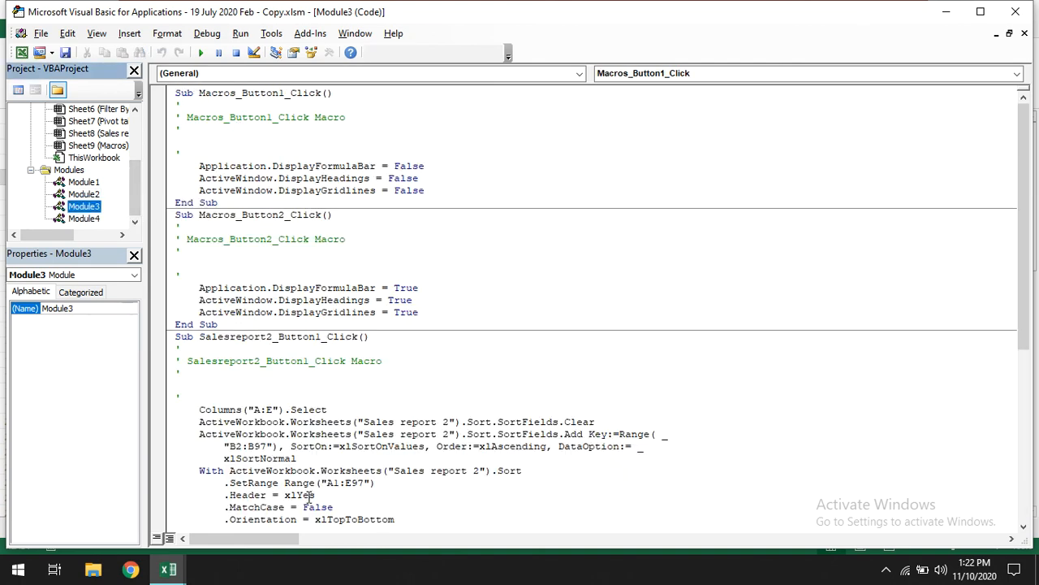
scroll(325, 471, "up", 2)
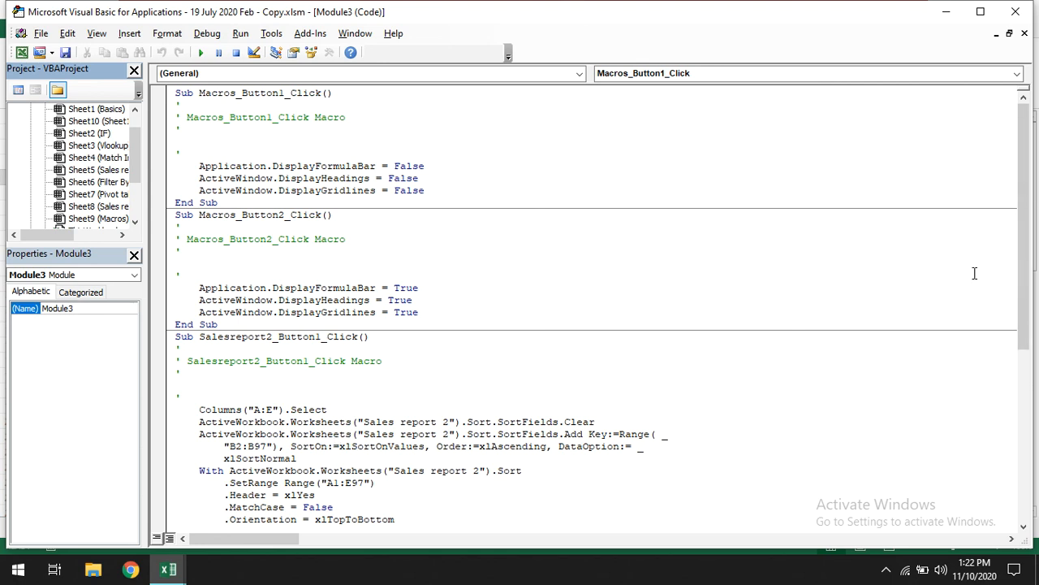
left_click_drag(1021, 243, 1030, 143)
left_click(1015, 11)
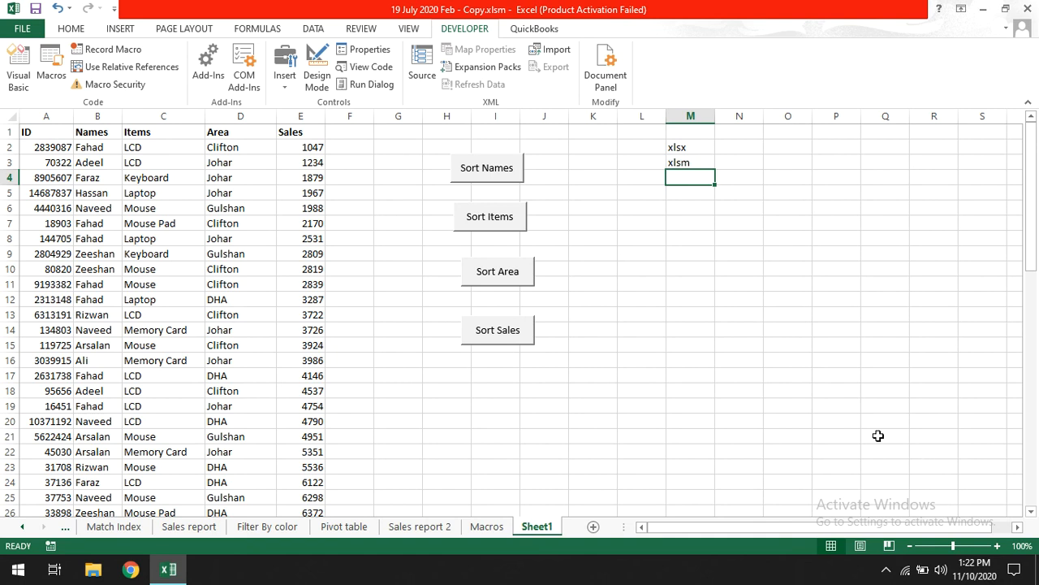
Run the sort buttons on Sheet1 again, from Sort Names down to Sort Sales.
left_click(465, 179)
left_click(480, 269)
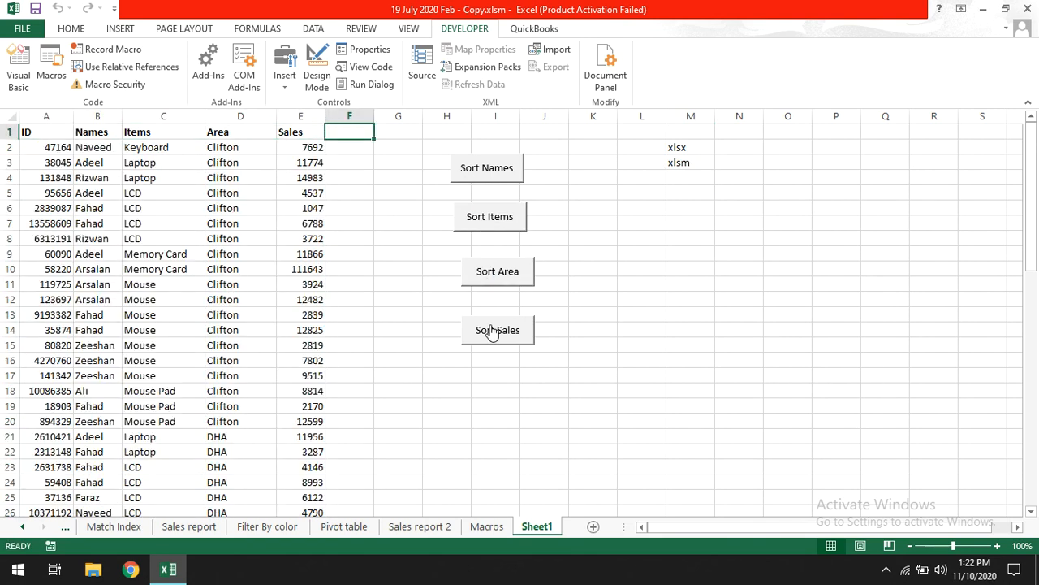
left_click(491, 335)
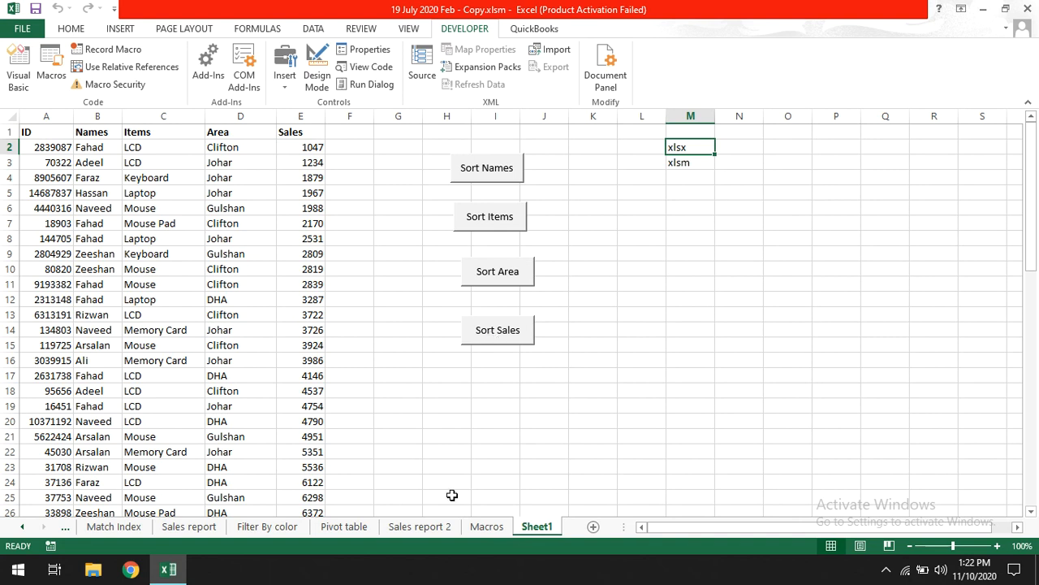